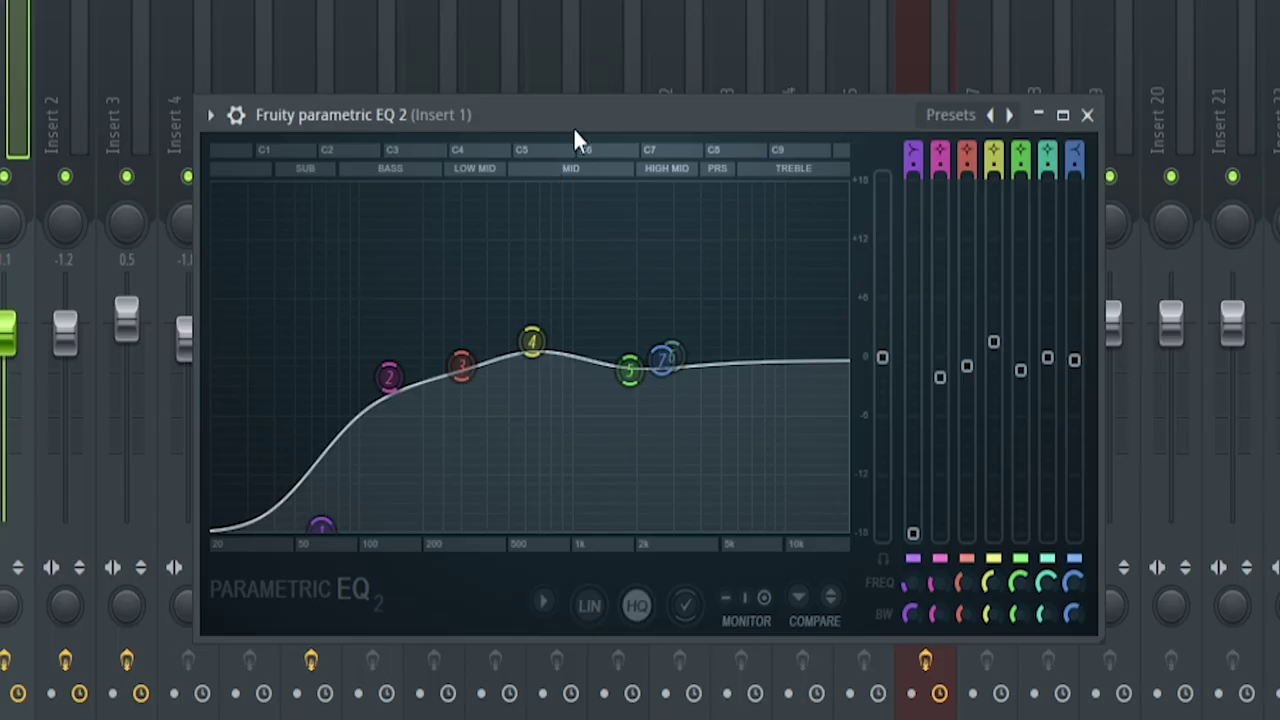
Review the effects on Insert 1, including the Fruity parametric EQ 2 curves and the EffectRack with Decapitator and MicroShift
left_click(1088, 115)
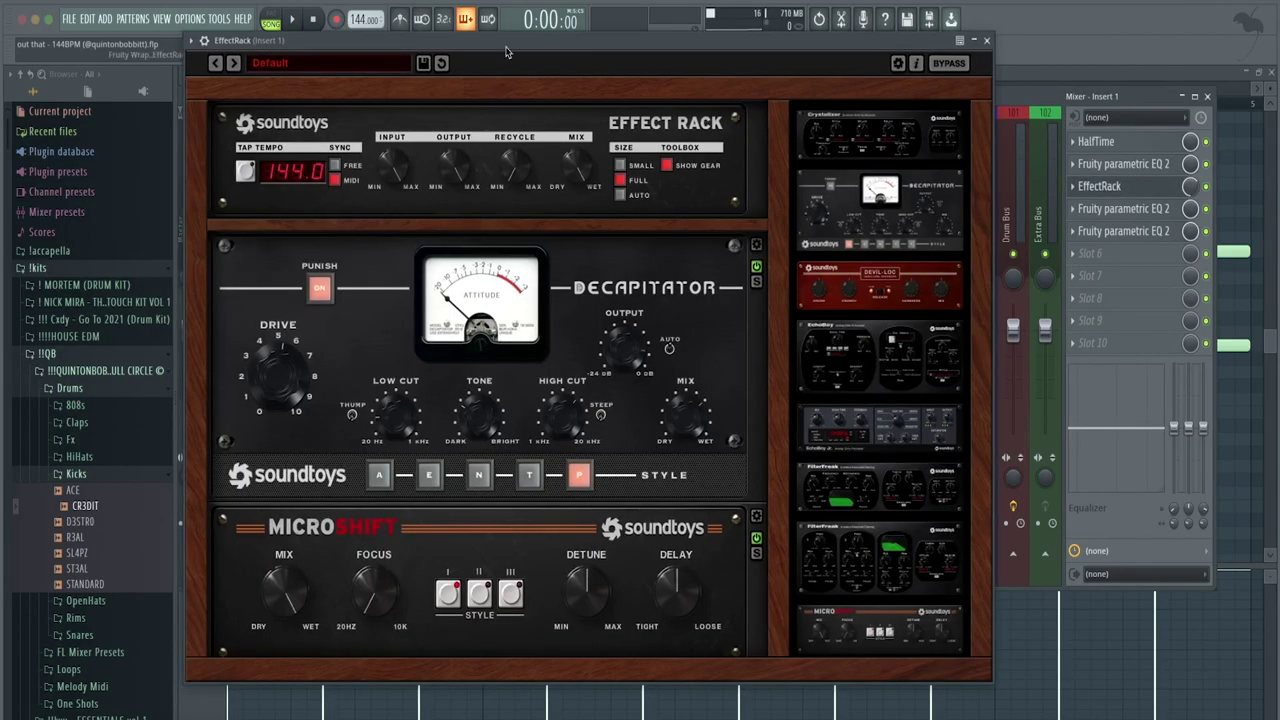
left_click_drag(505, 45, 533, 51)
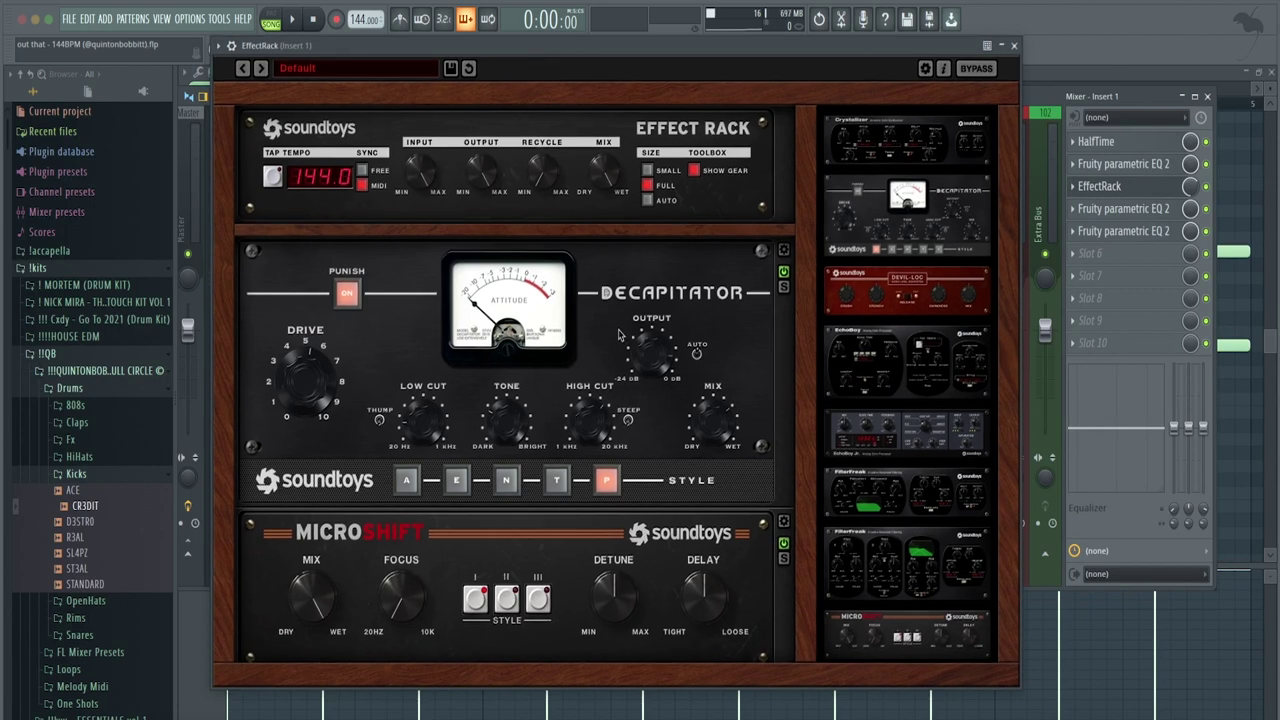
left_click(1015, 46)
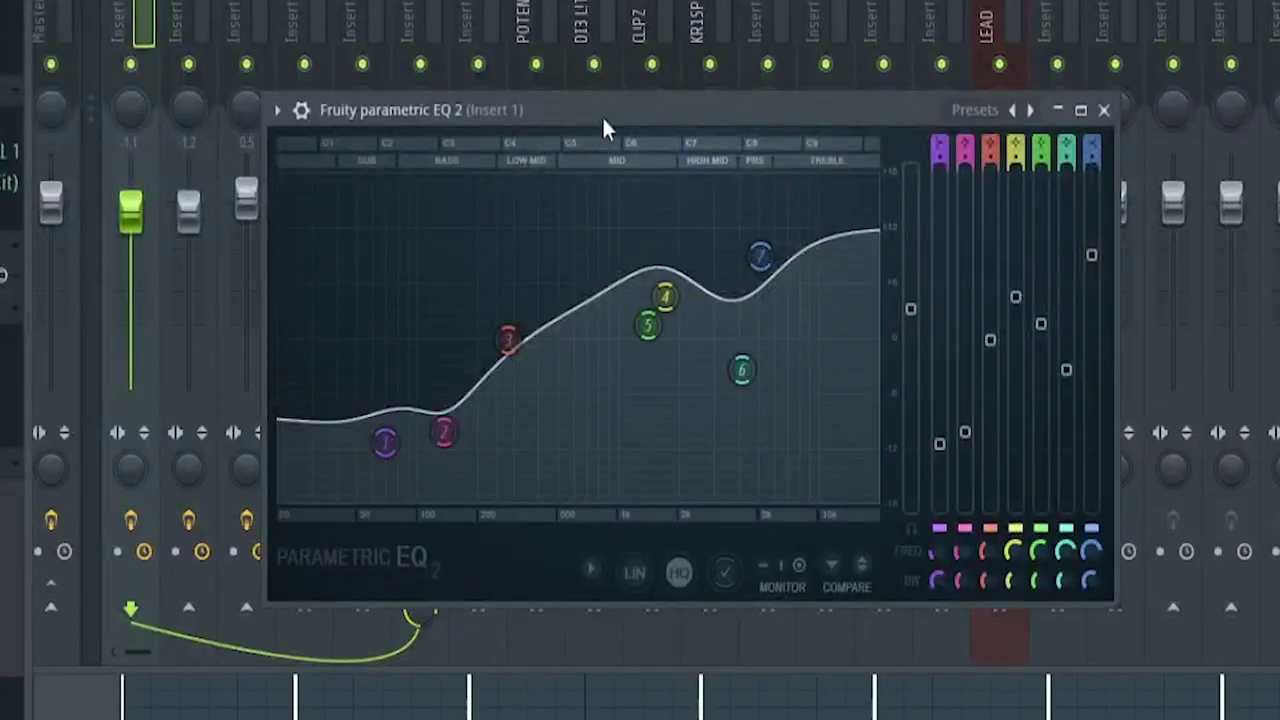
left_click_drag(602, 117, 636, 93)
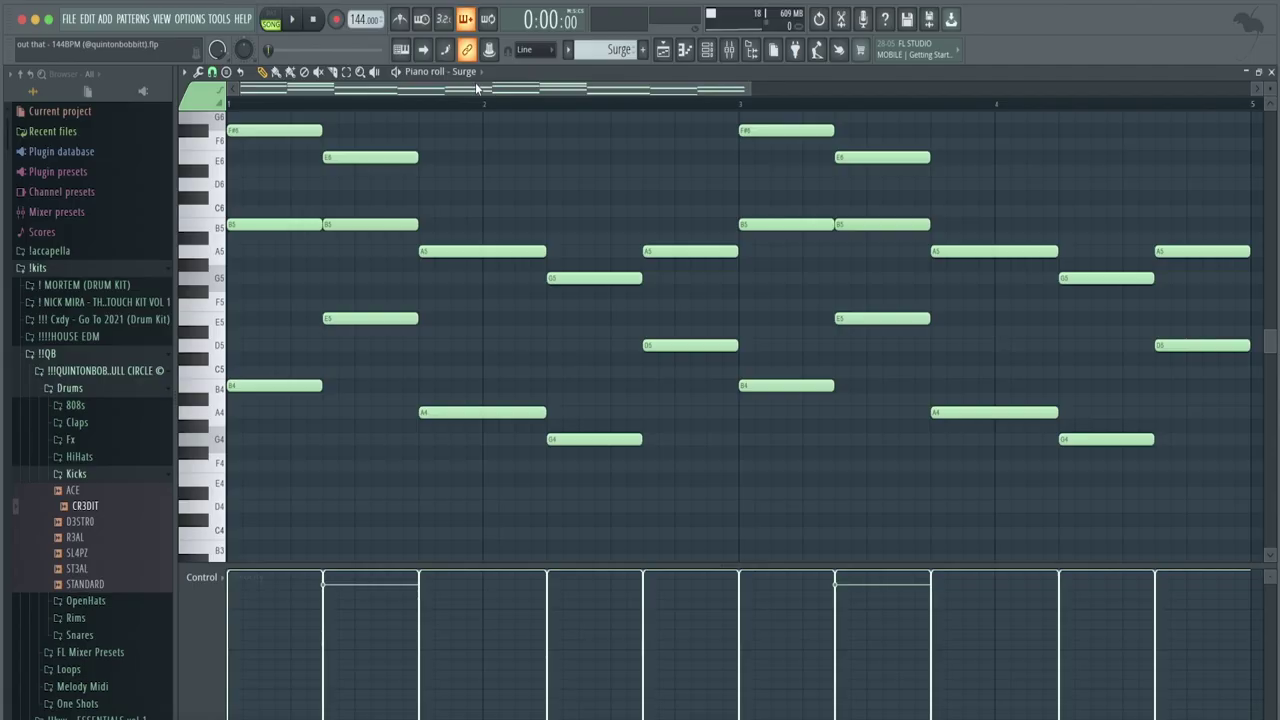
Play back the Surge chord pattern in the piano roll
key("space")
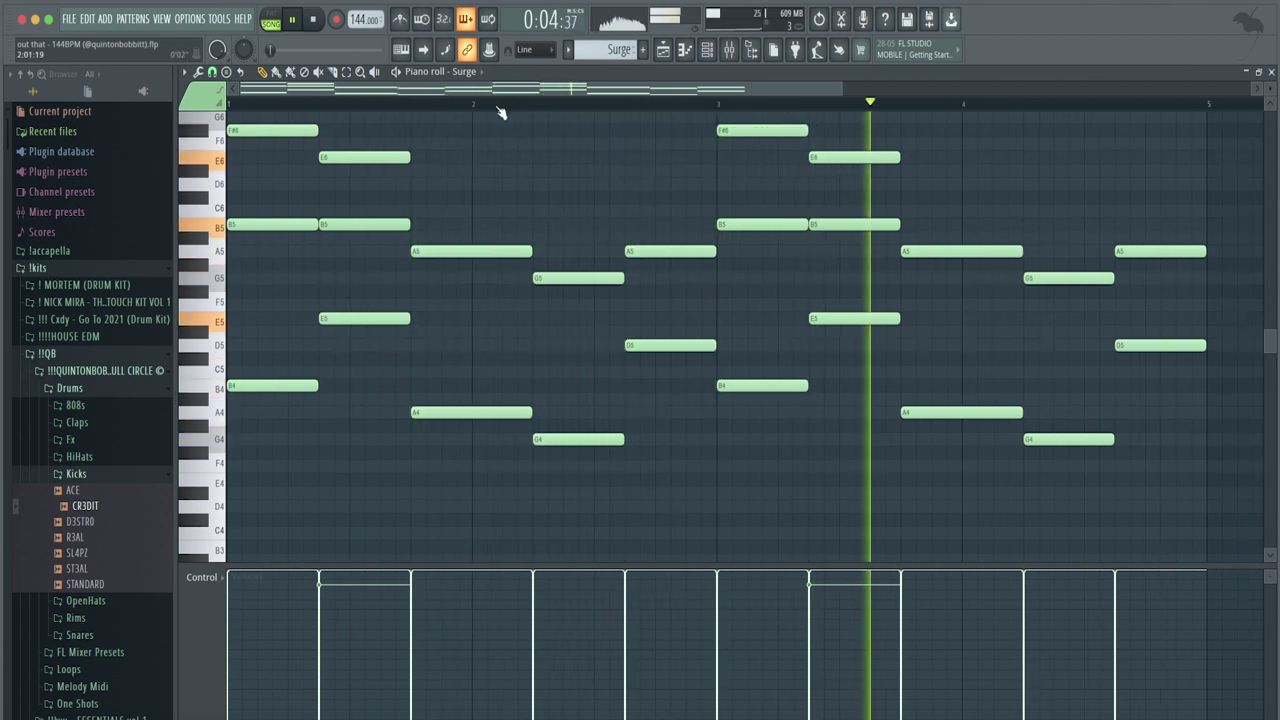
scroll(500, 112, "down", 1)
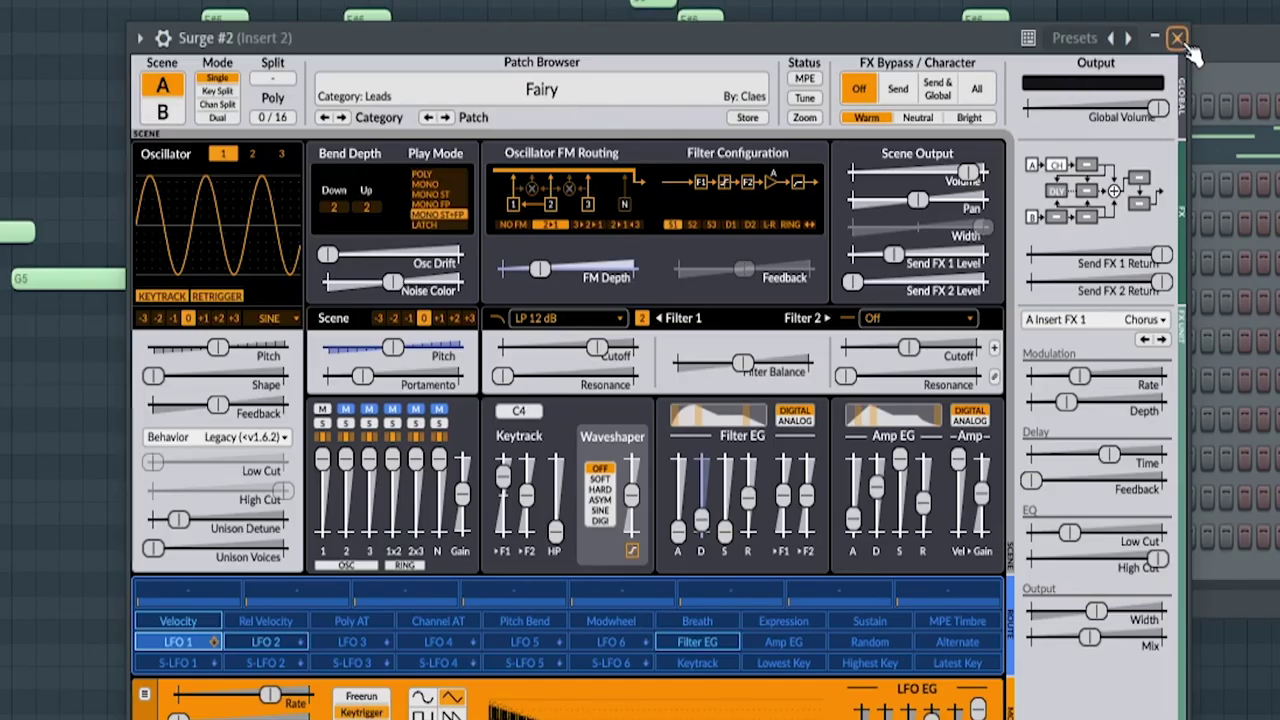
Close the Surge #2 instrument and review Insert 2's EffectRack, ValhallaVintageVerb and Fruity parametric EQ 2 settings in the mixer
left_click(946, 140)
key("F9")
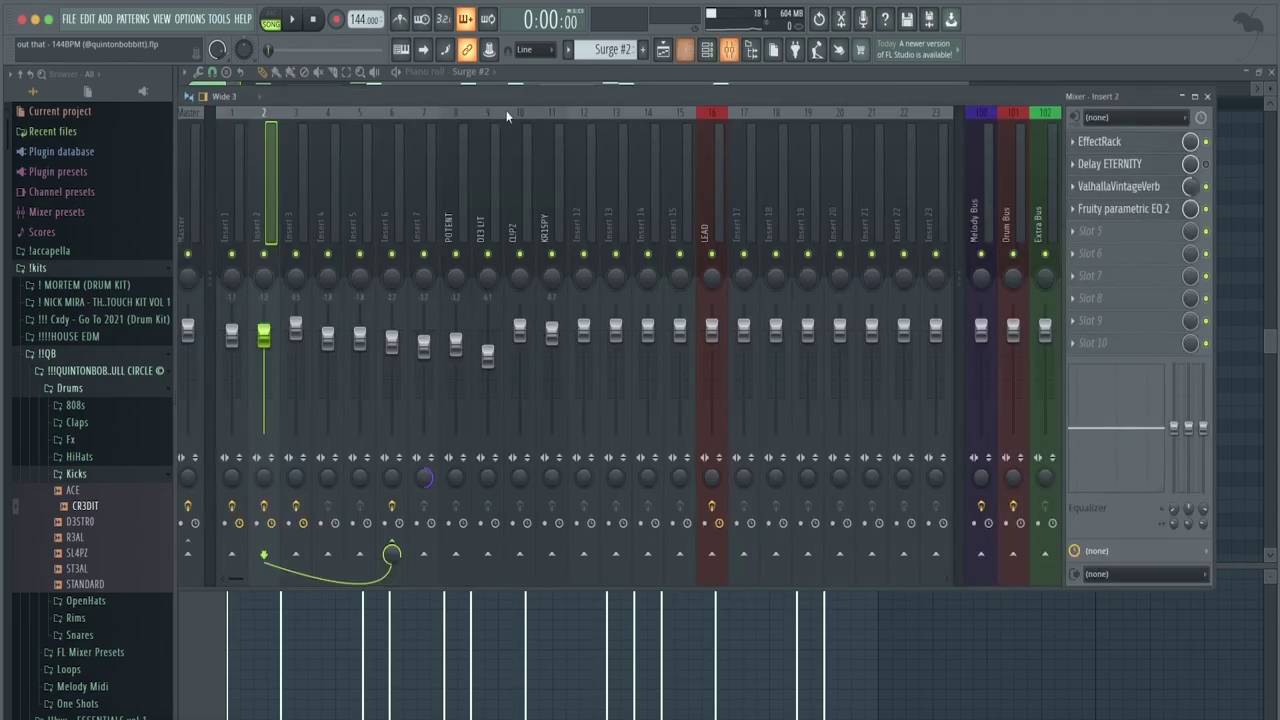
left_click(1100, 141)
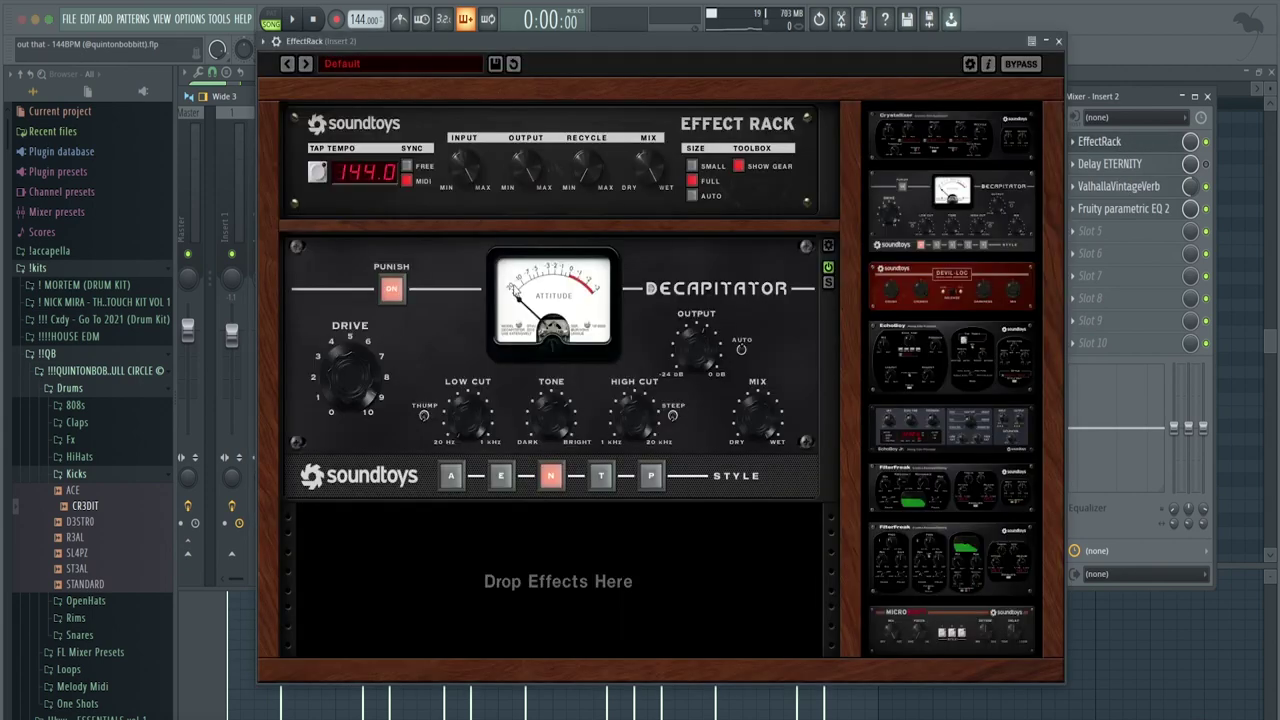
left_click(1060, 42)
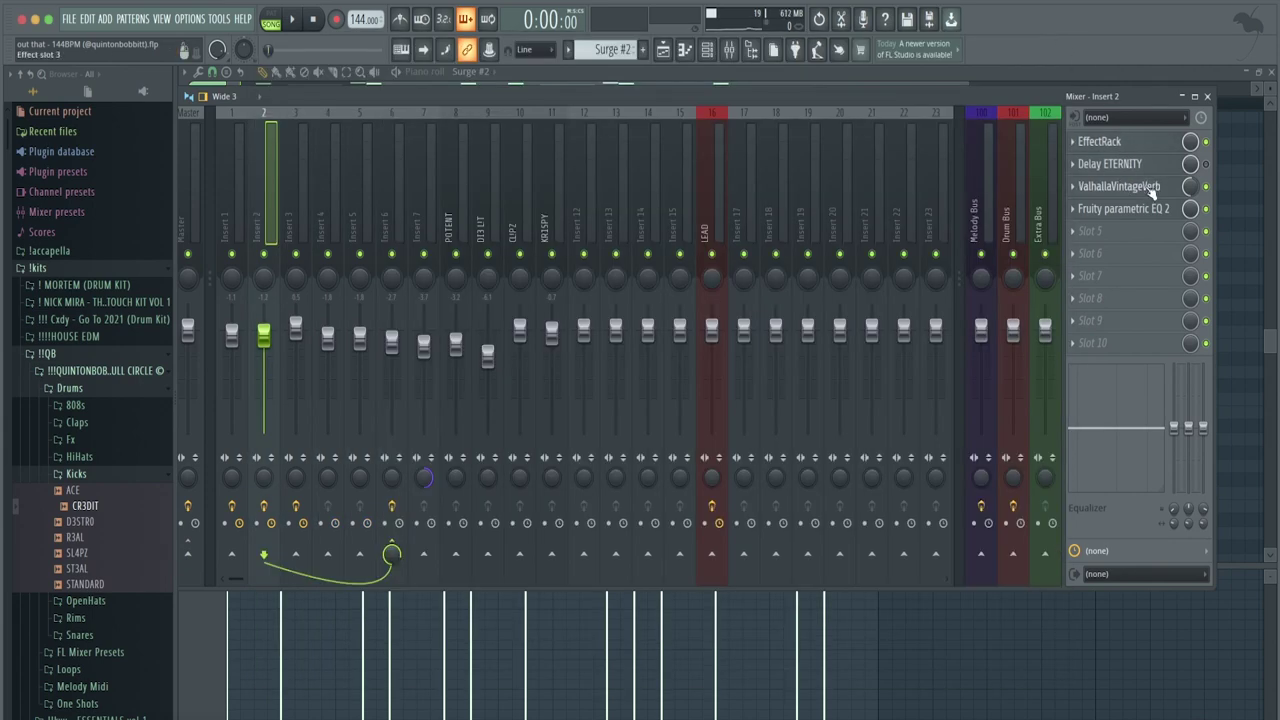
left_click(1118, 186)
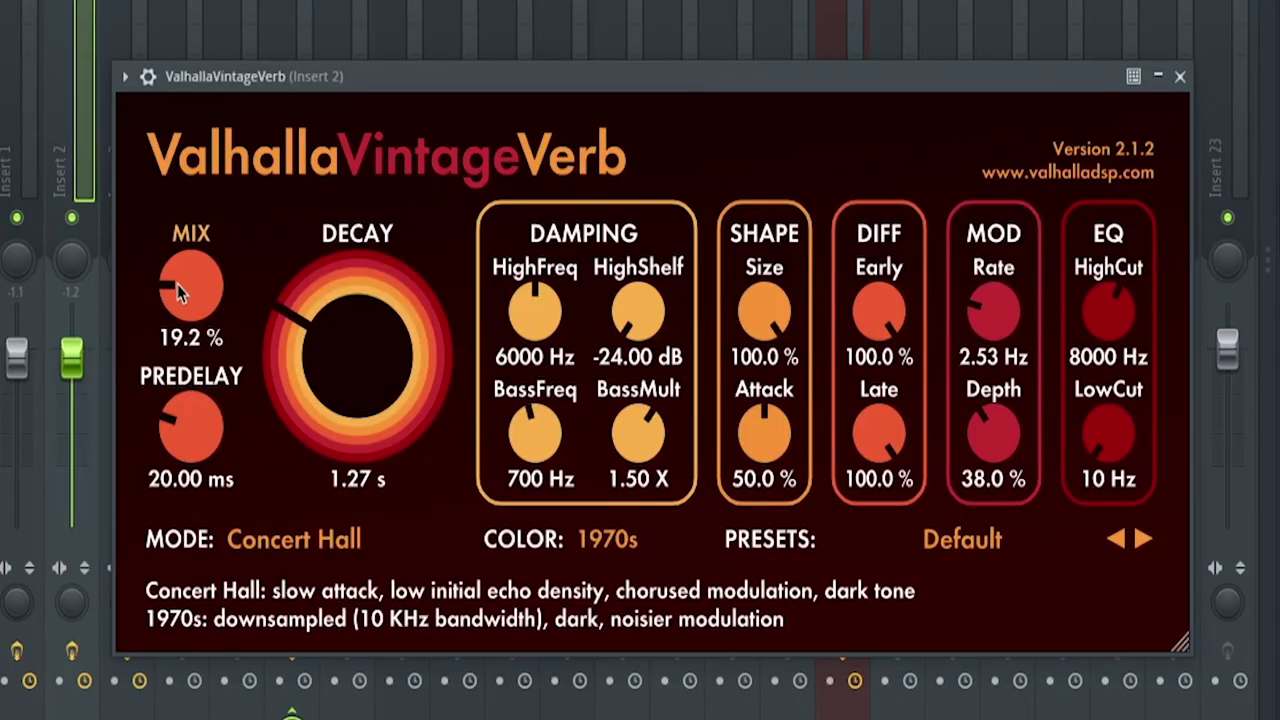
left_click(1181, 77)
left_click(1272, 100)
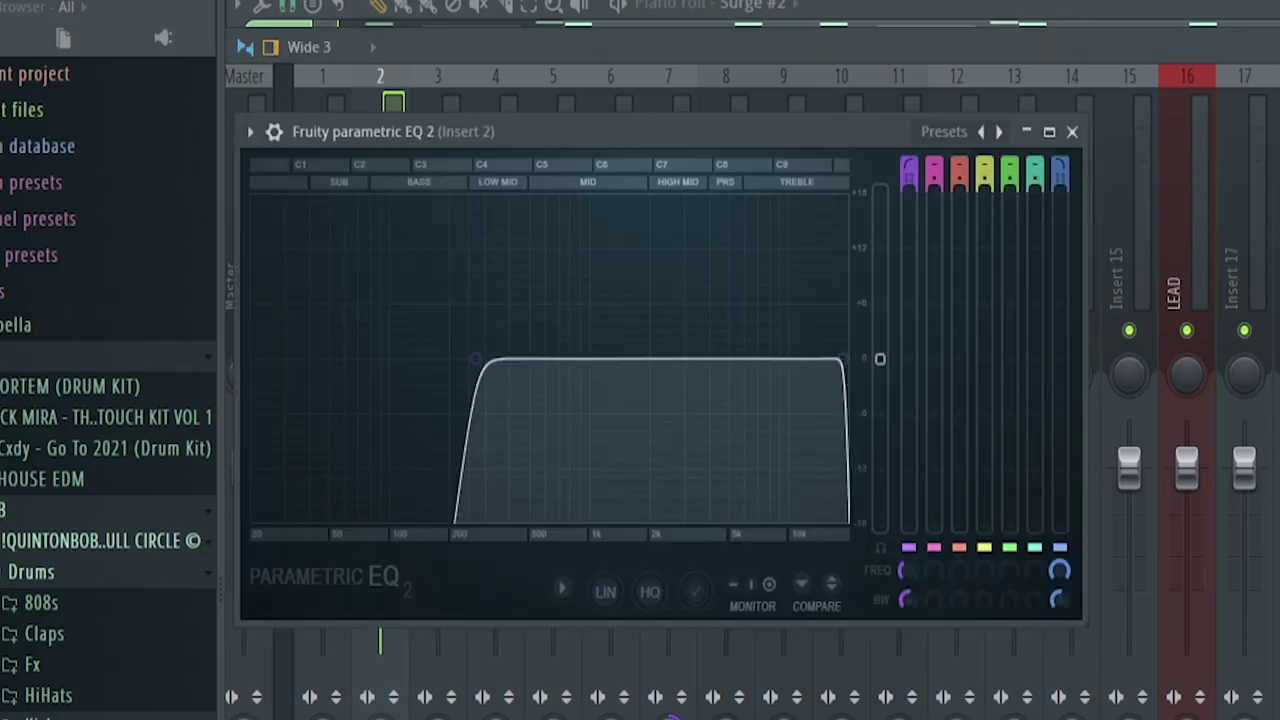
left_click(1074, 135)
Open the Surge #2 pattern in the piano roll and play back its melody
key("F6")
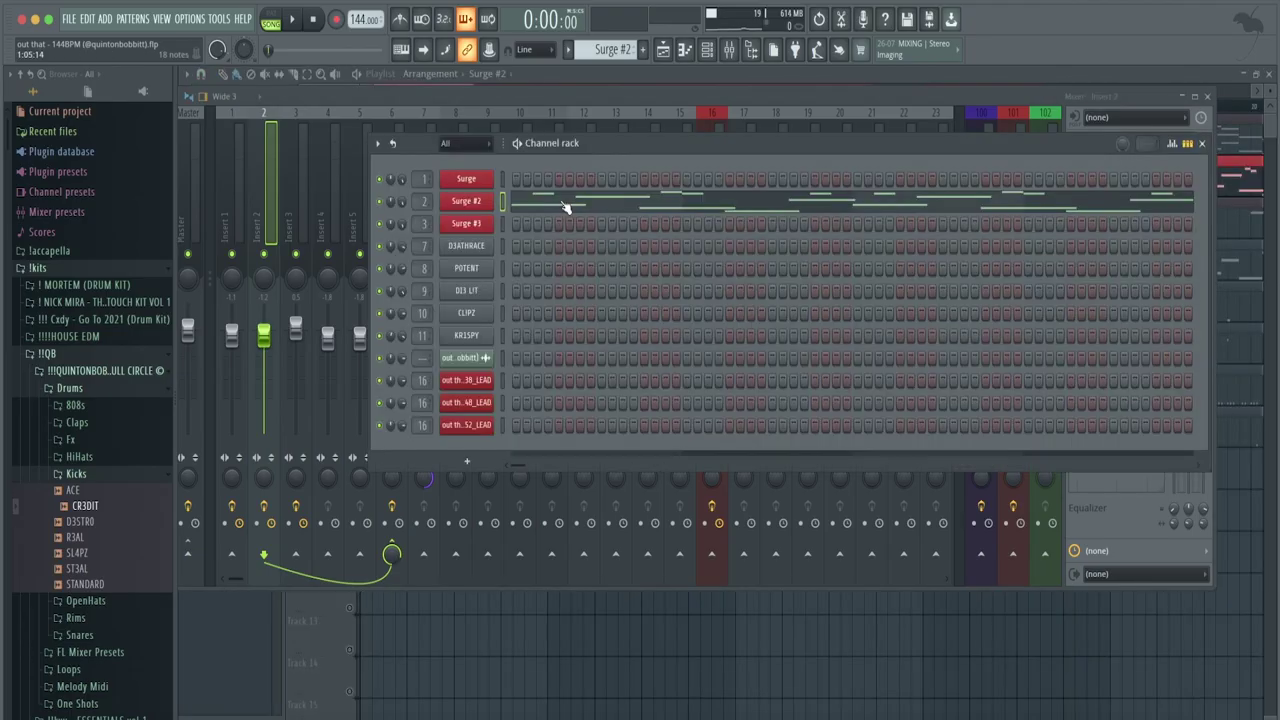
left_click(565, 207)
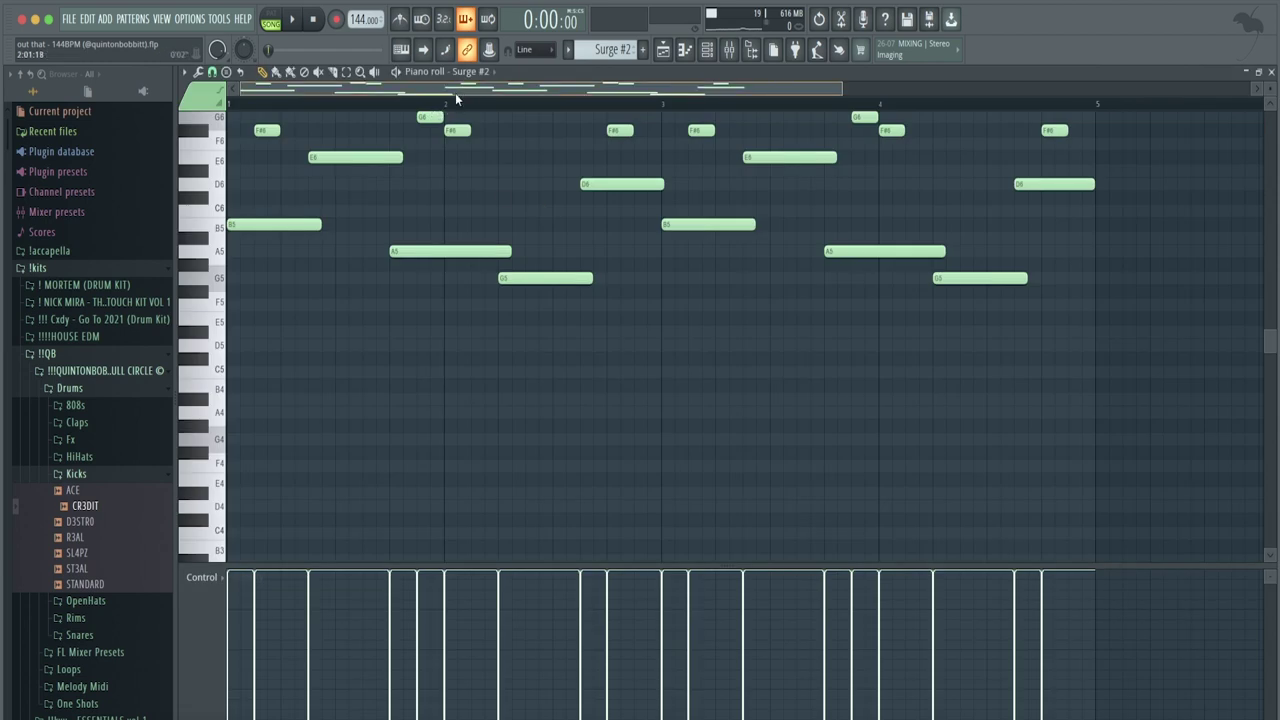
scroll(488, 199, "up", 3)
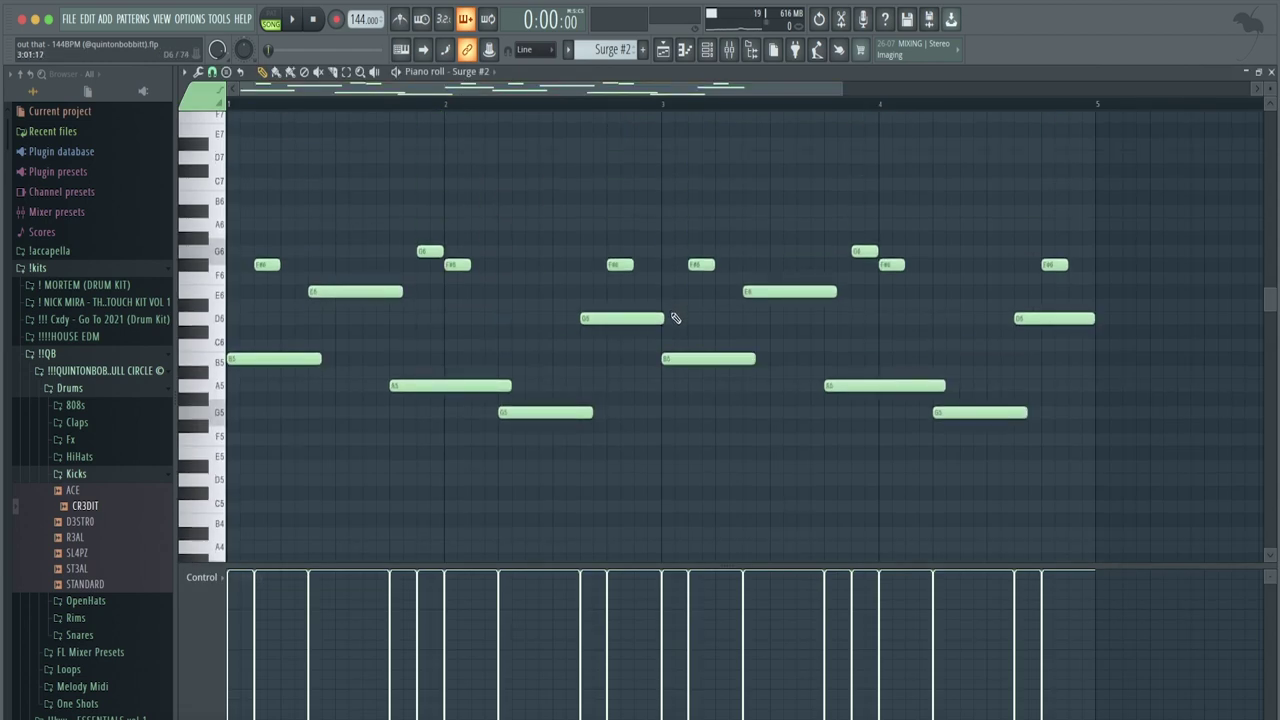
key("space")
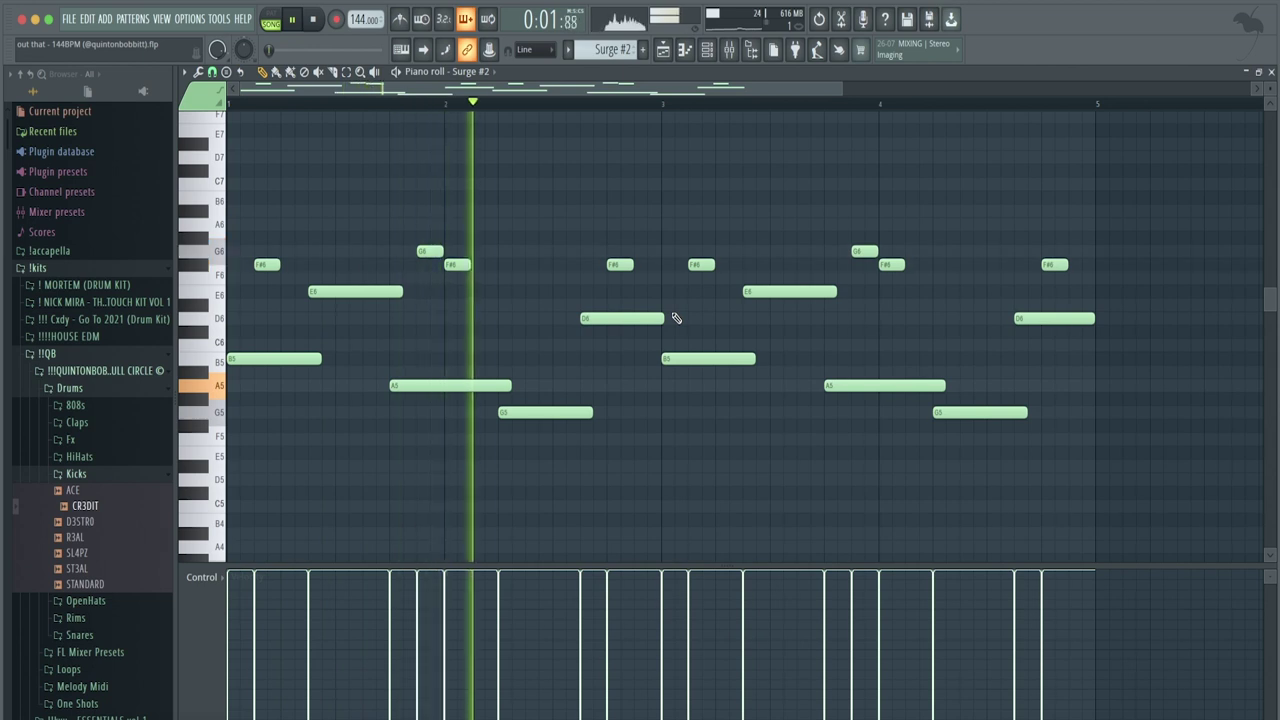
key("space")
Inspect the Surge #3 instrument's patch and the ValhallaVintageVerb settings on Insert 3
left_click(712, 51)
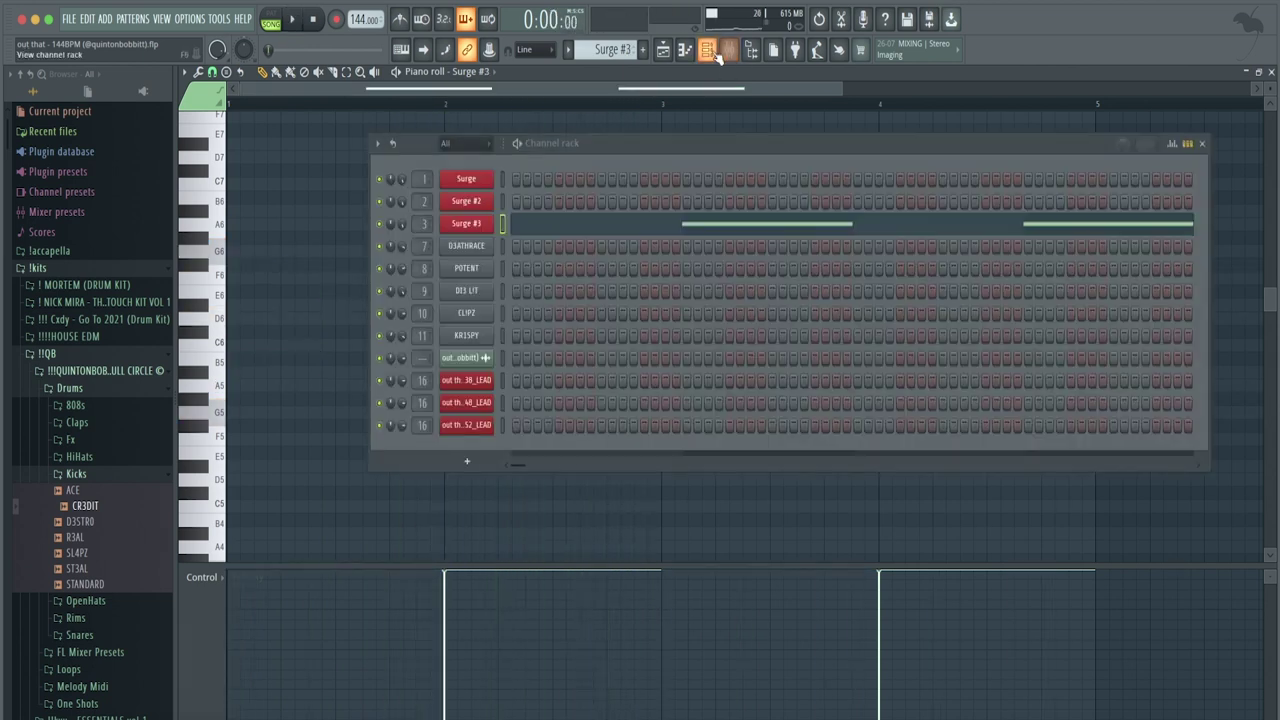
left_click(466, 225)
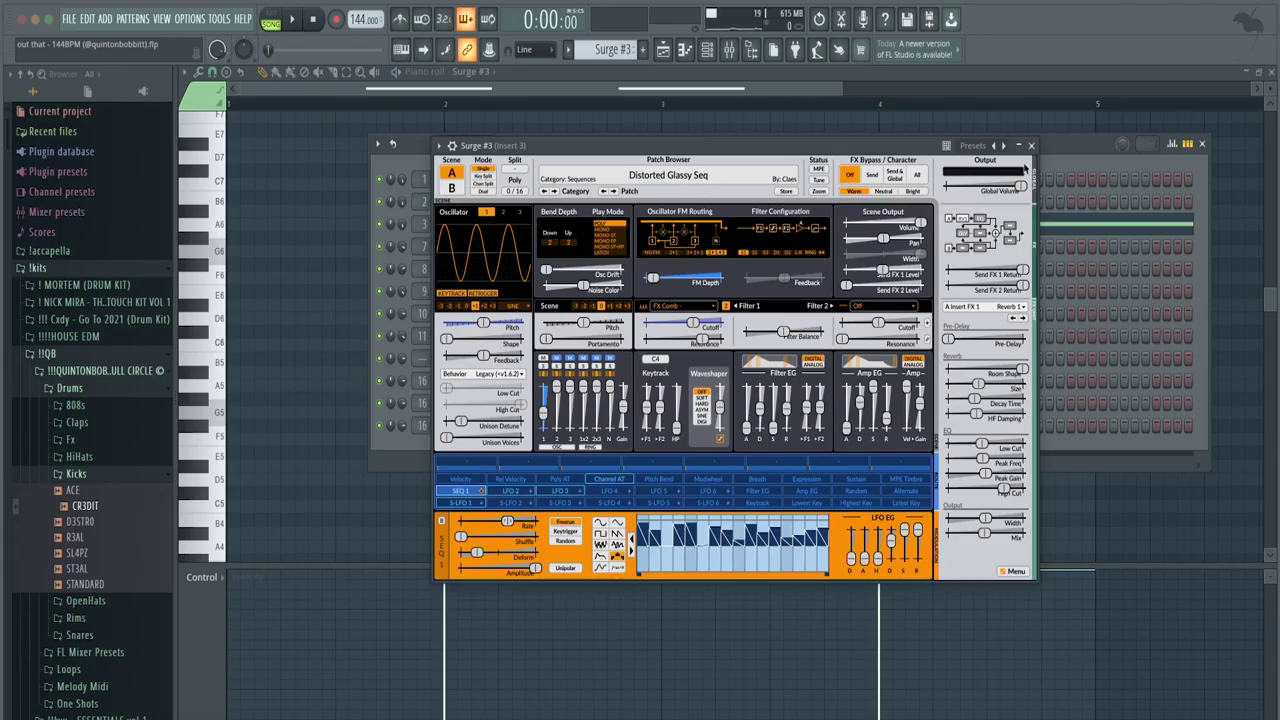
left_click(1031, 145)
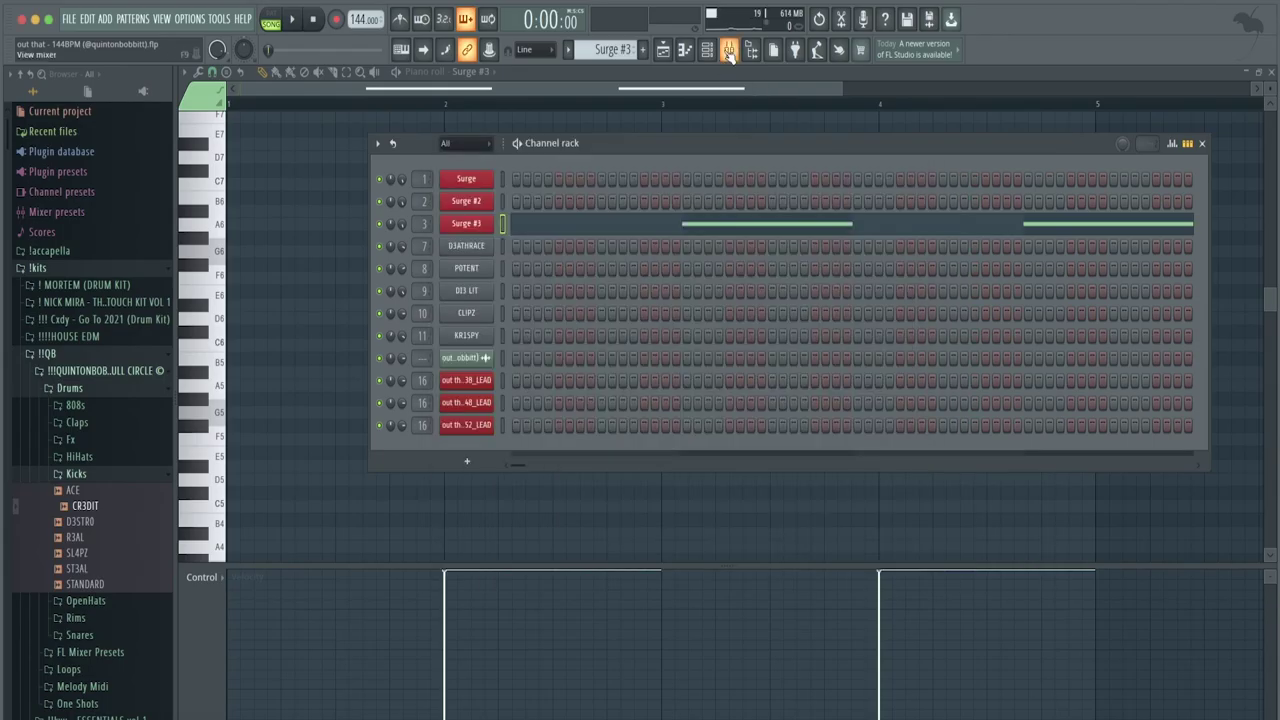
left_click(729, 49)
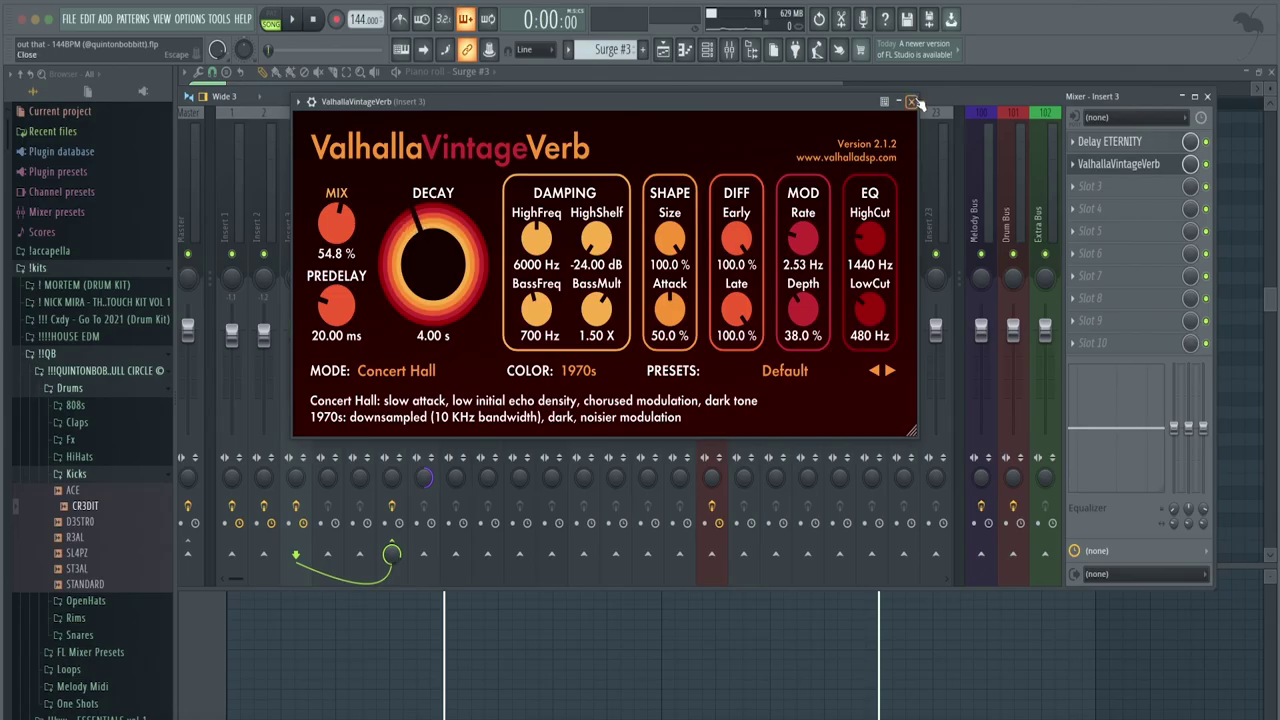
left_click(917, 102)
Open the Surge #3 pattern in the piano roll and play it back
left_click(707, 49)
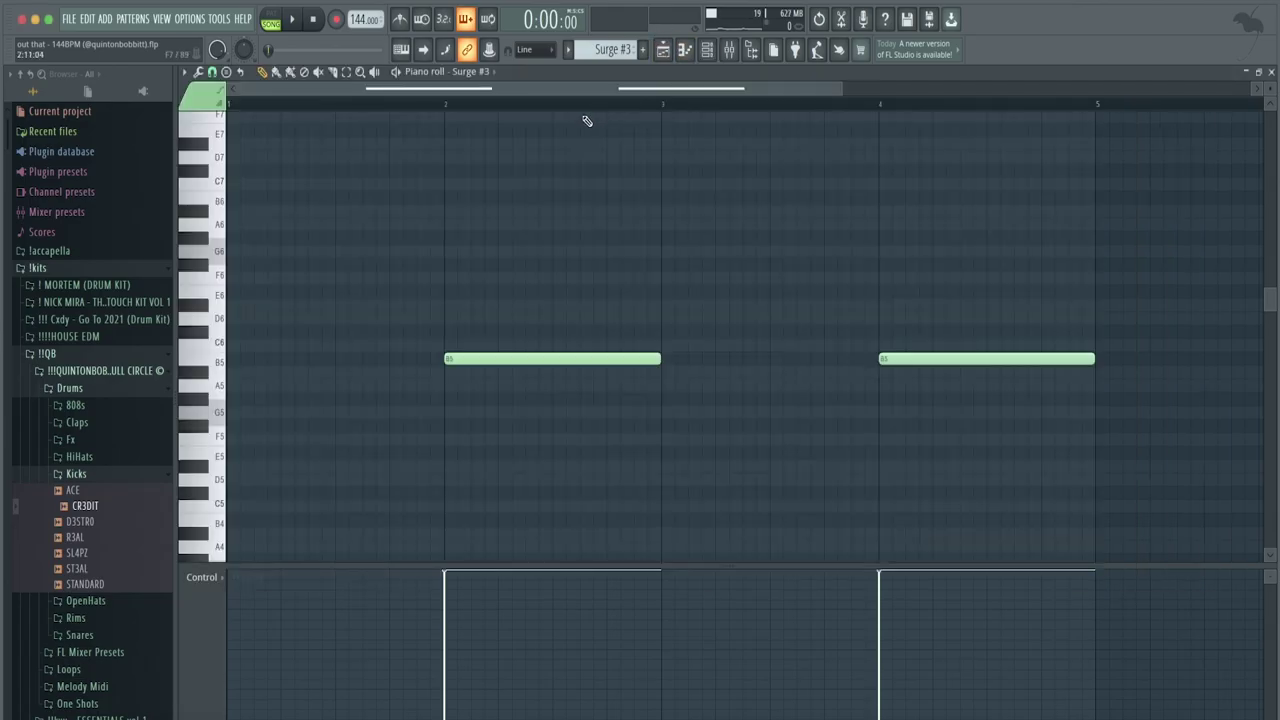
key("space")
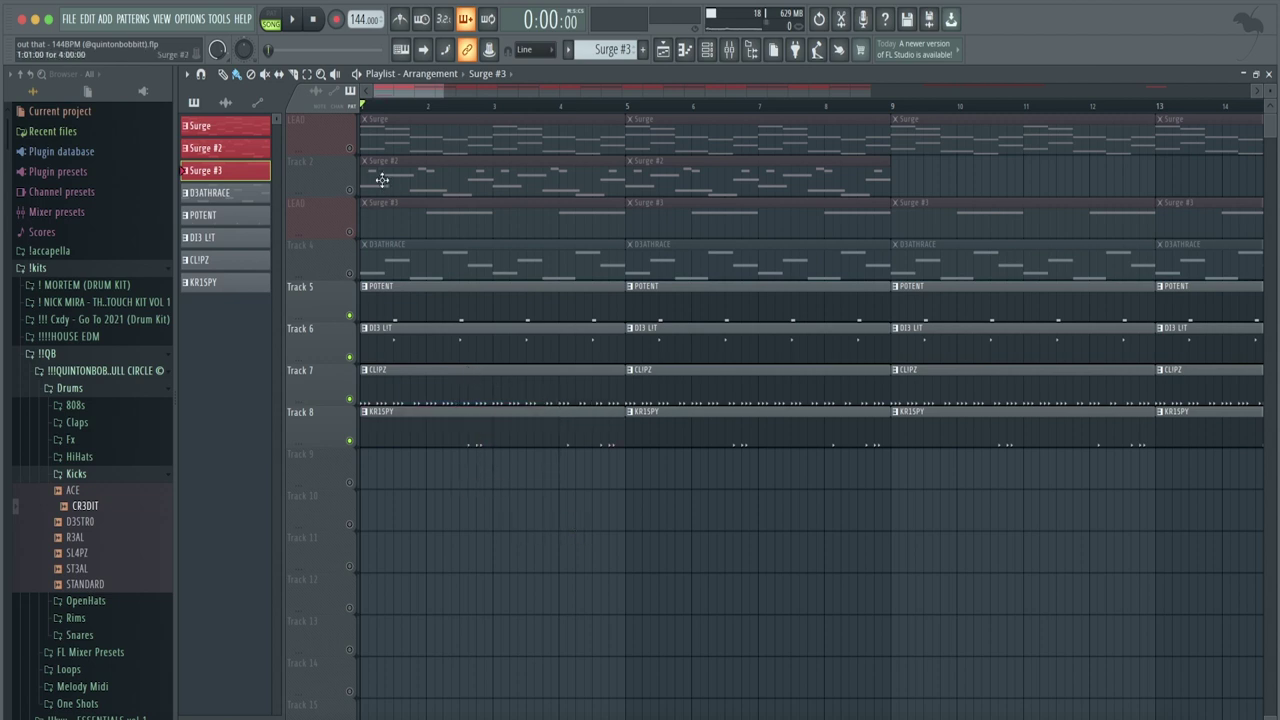
key("space")
Open the D3ATHRACE sampler channel and examine its volume envelope and sample waveform
scroll(394, 106, "up", 3)
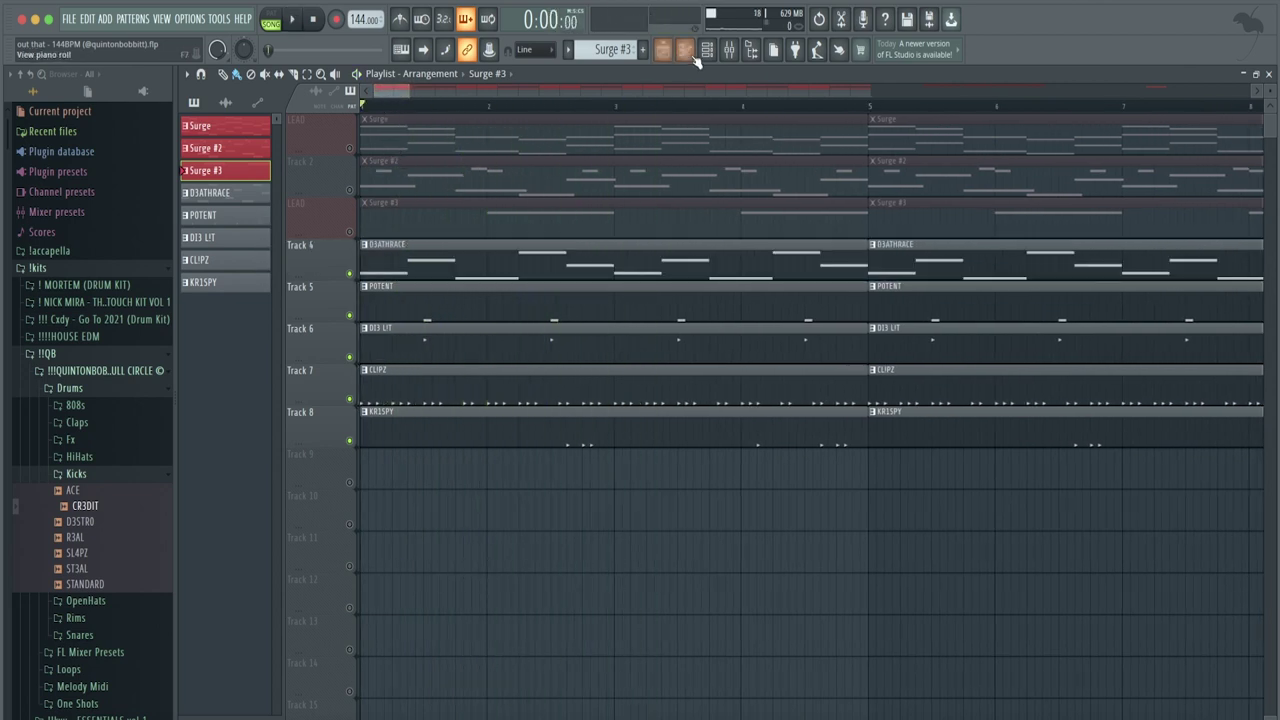
left_click(690, 55)
left_click(457, 251)
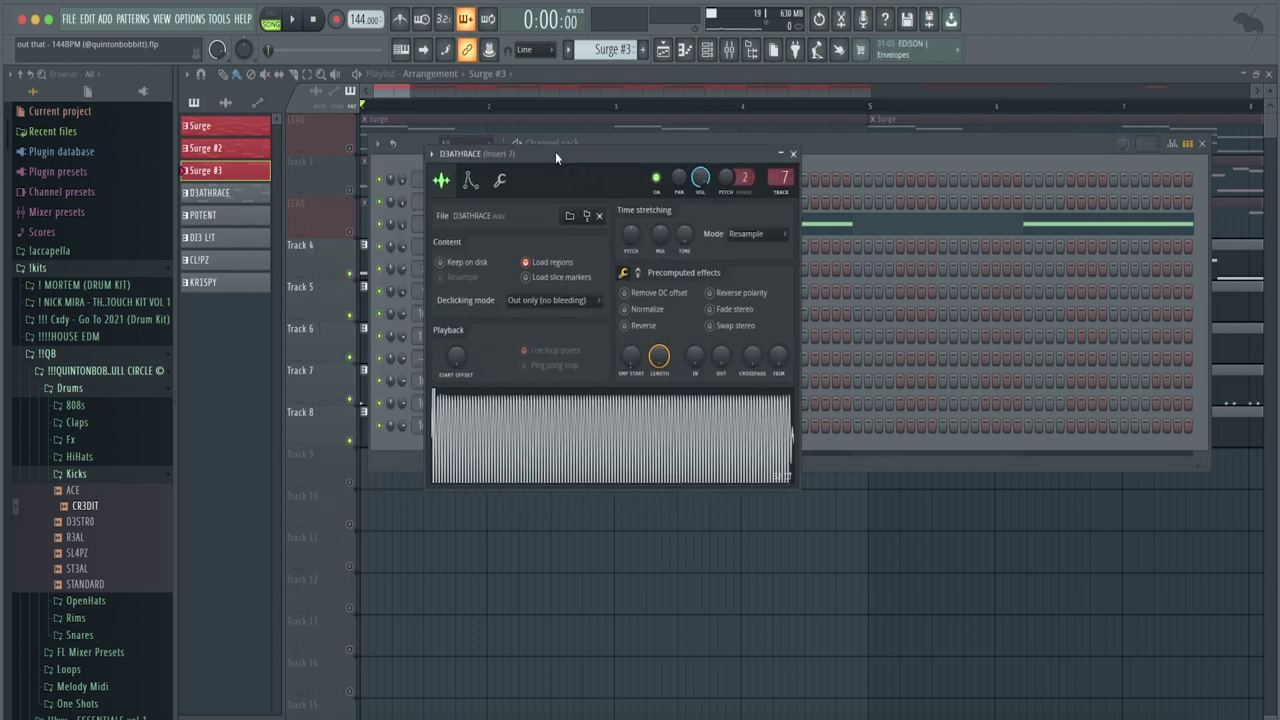
left_click(476, 180)
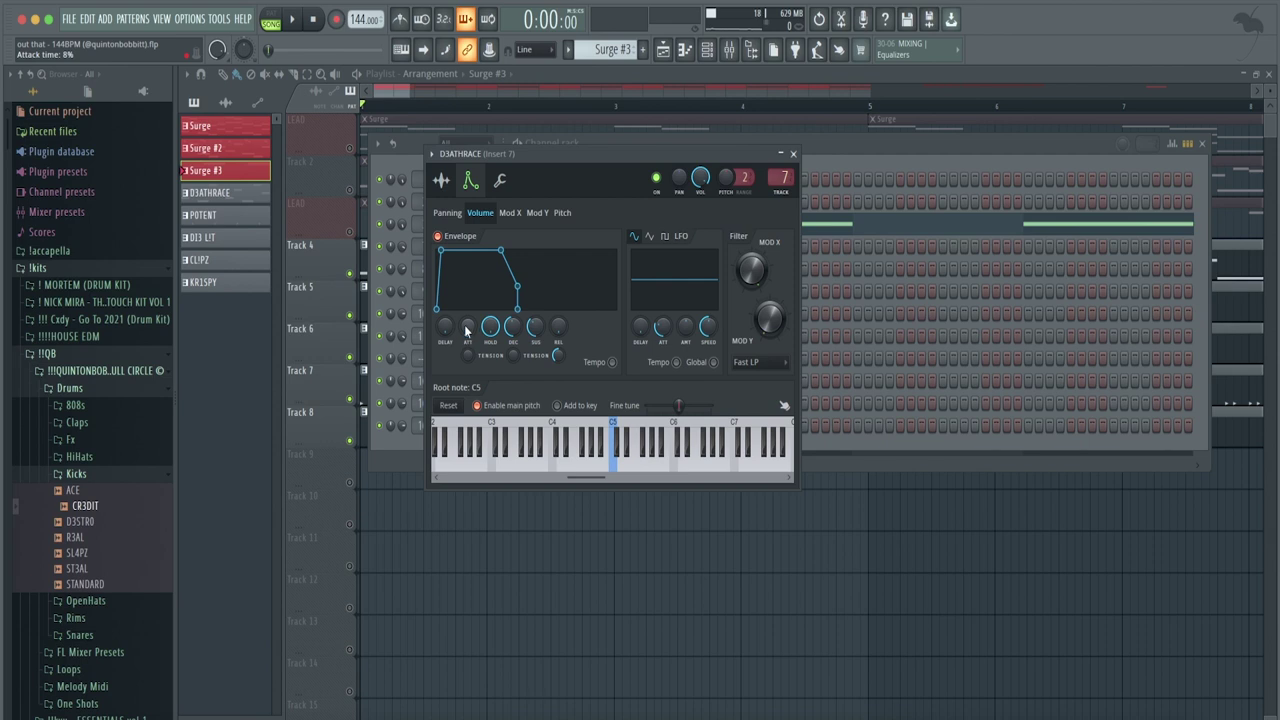
left_click(441, 180)
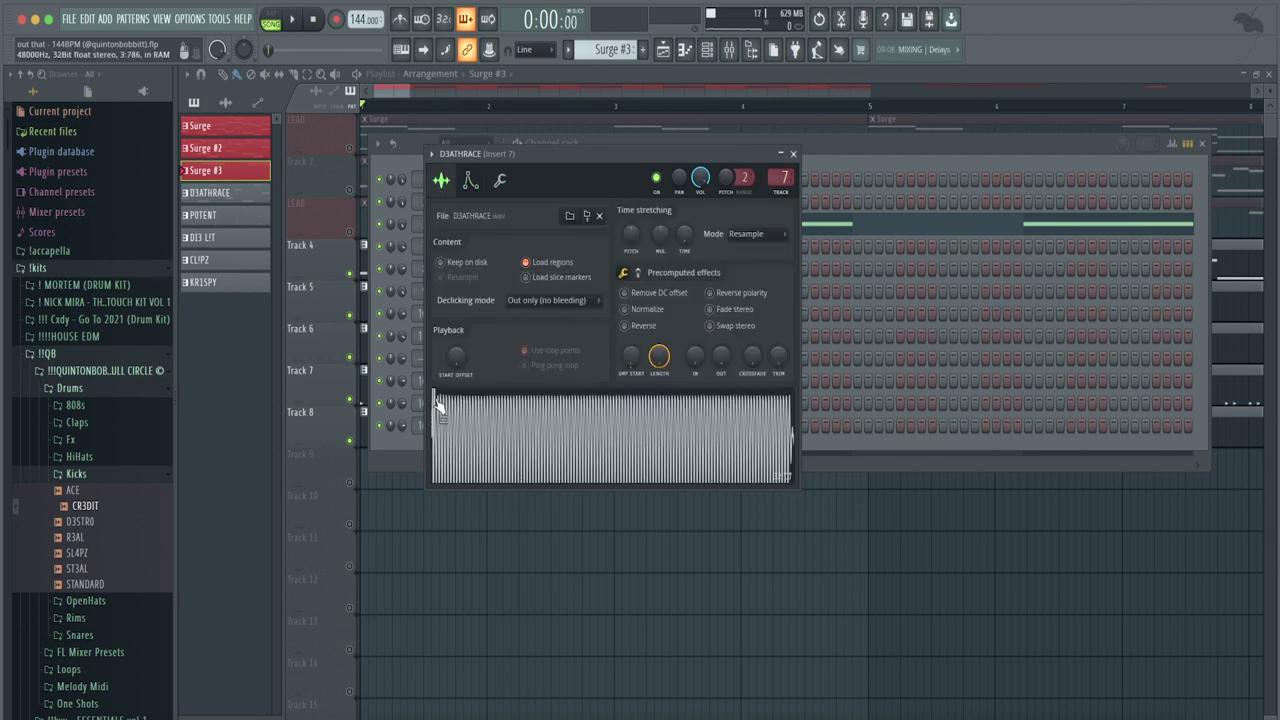
left_click(620, 434)
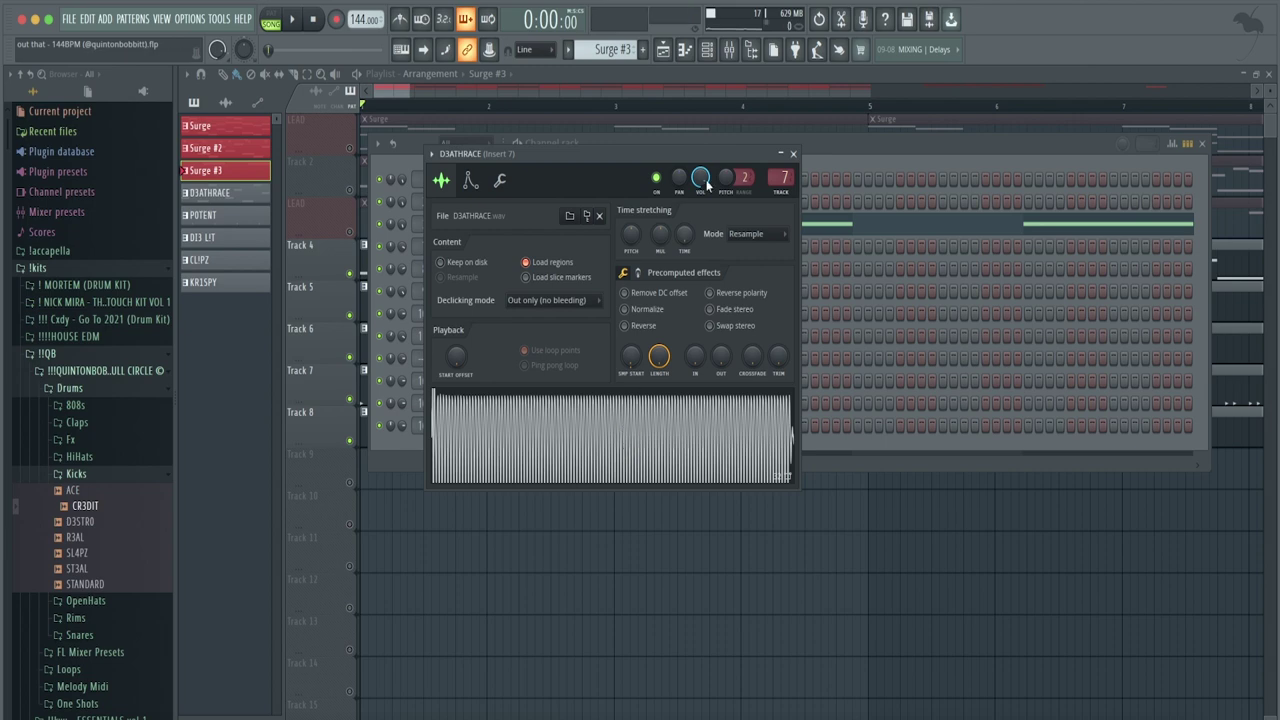
left_click(793, 155)
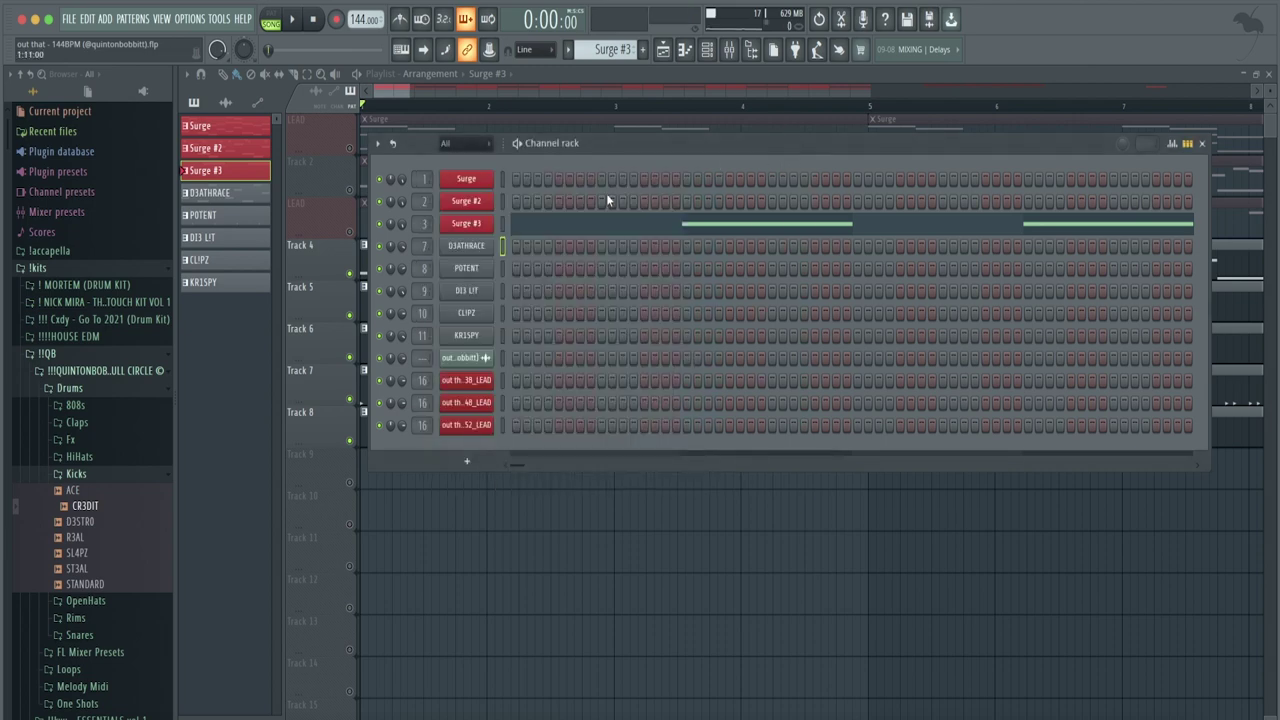
Open the D3ATHRACE 808 pattern in the piano roll and play it back
left_click(423, 93)
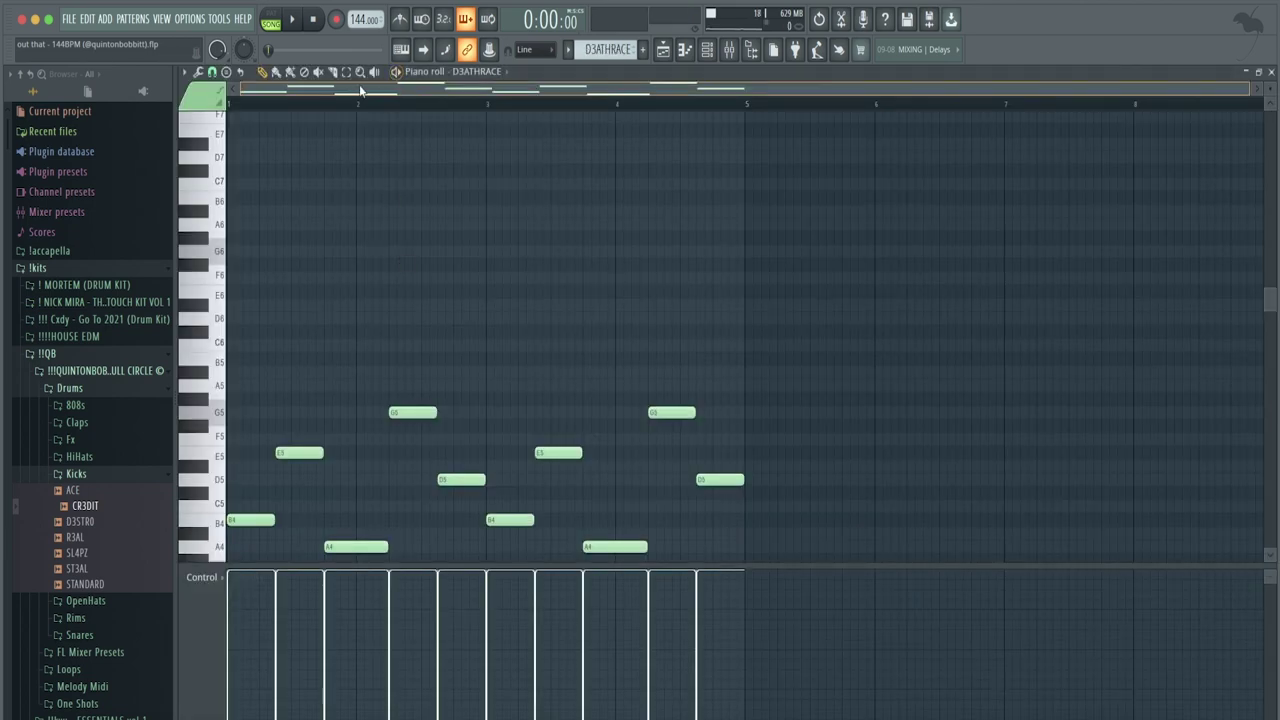
scroll(343, 314, "down", 3)
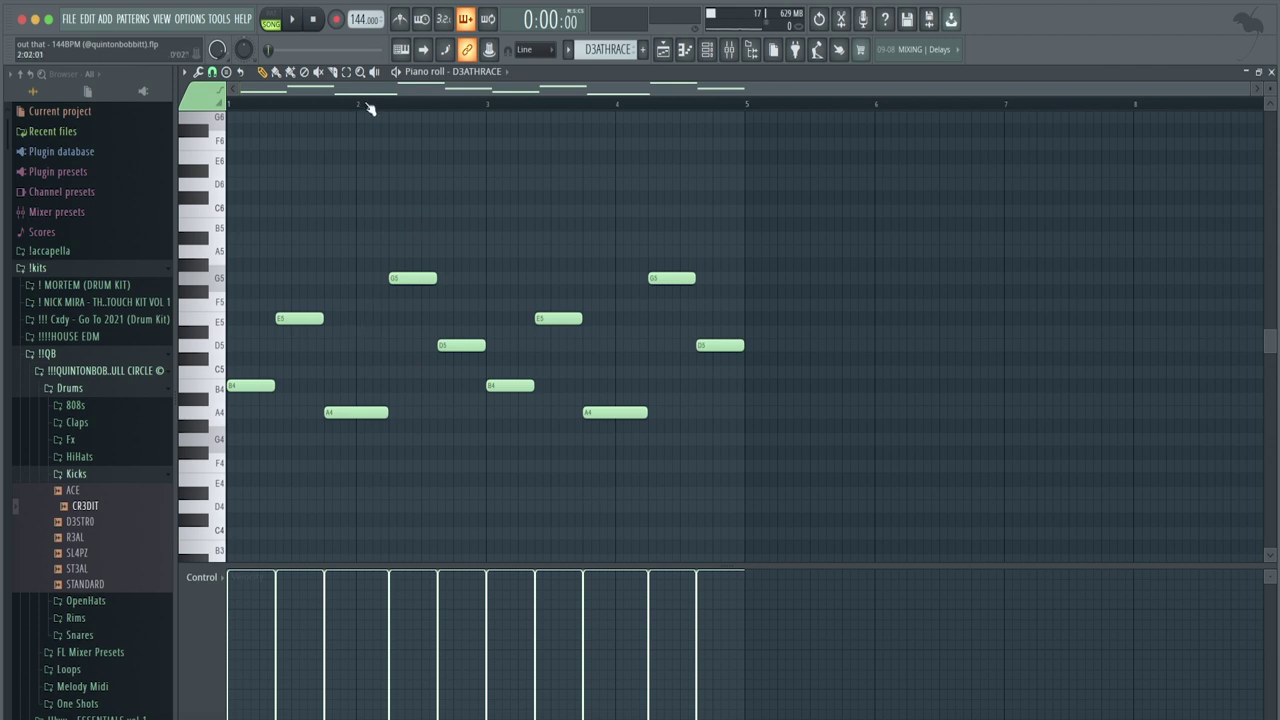
scroll(303, 88, "up", 2)
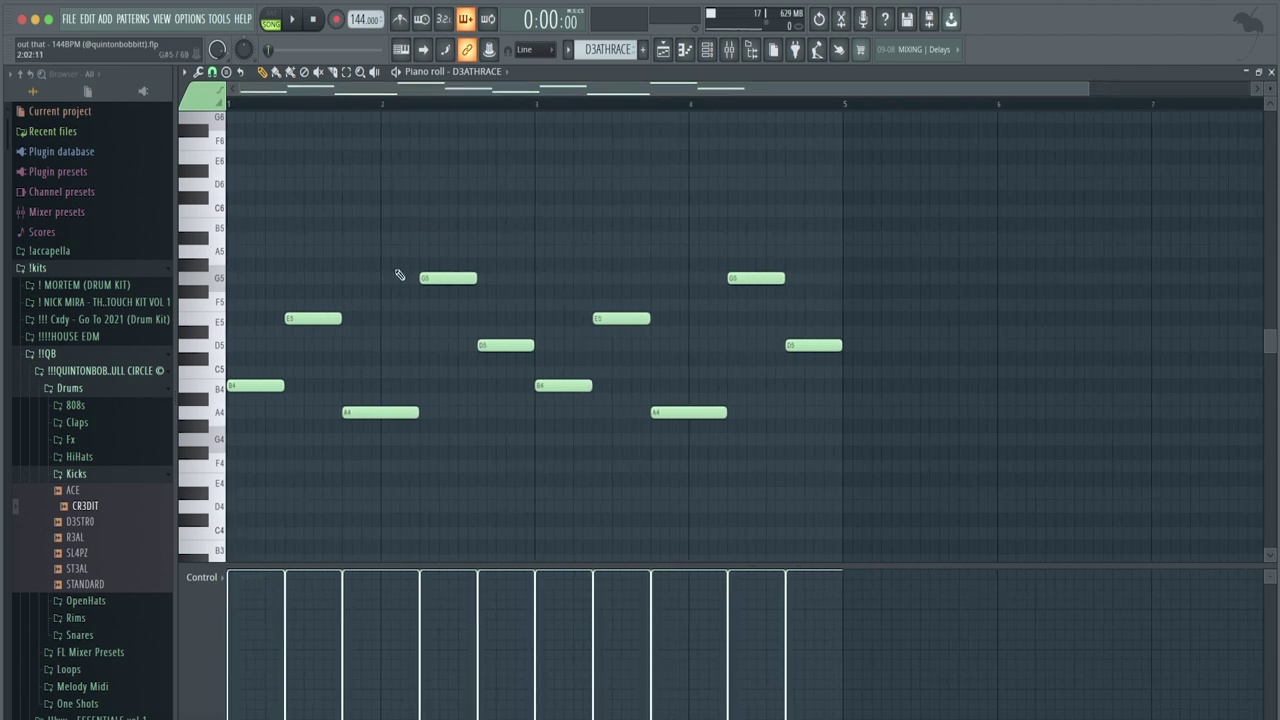
key("space")
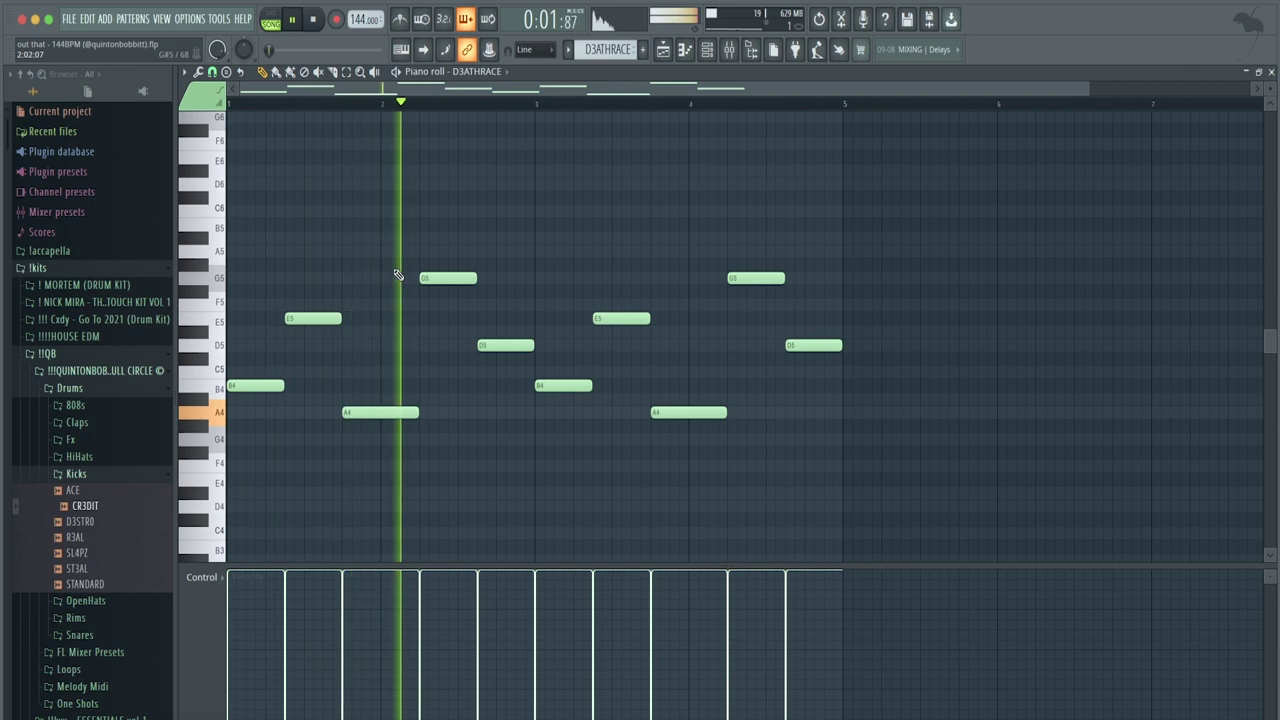
key("space")
Check the D3ATHRACE channel's volume level and effect slots on Insert 7 in the mixer
key("F9")
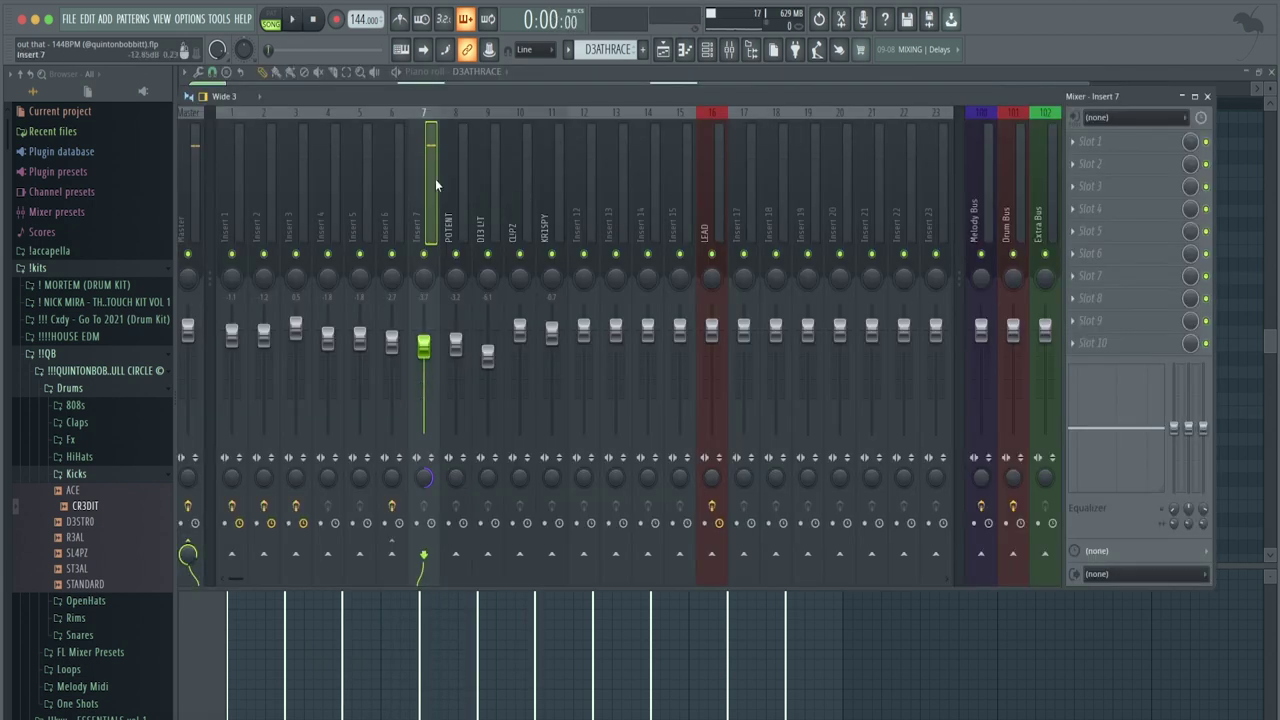
left_click_drag(533, 95, 559, 89)
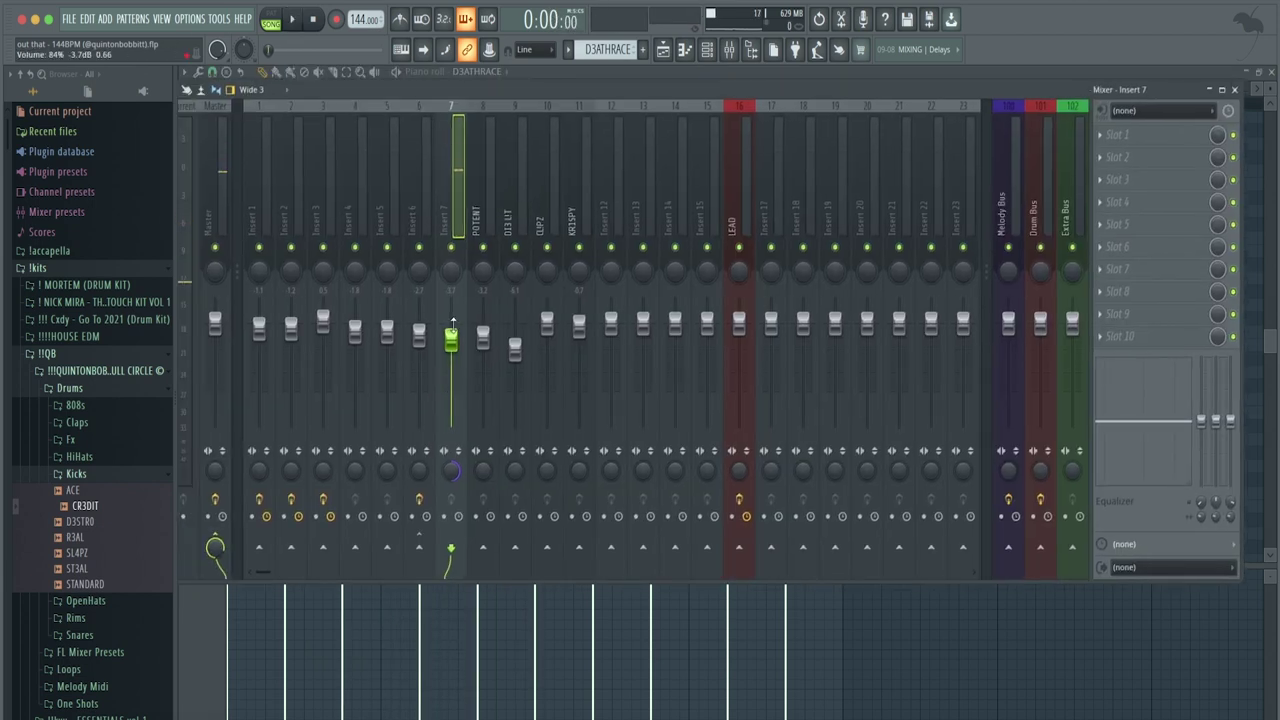
Return to the playlist and unmute all tracks of the arrangement
left_click(663, 49)
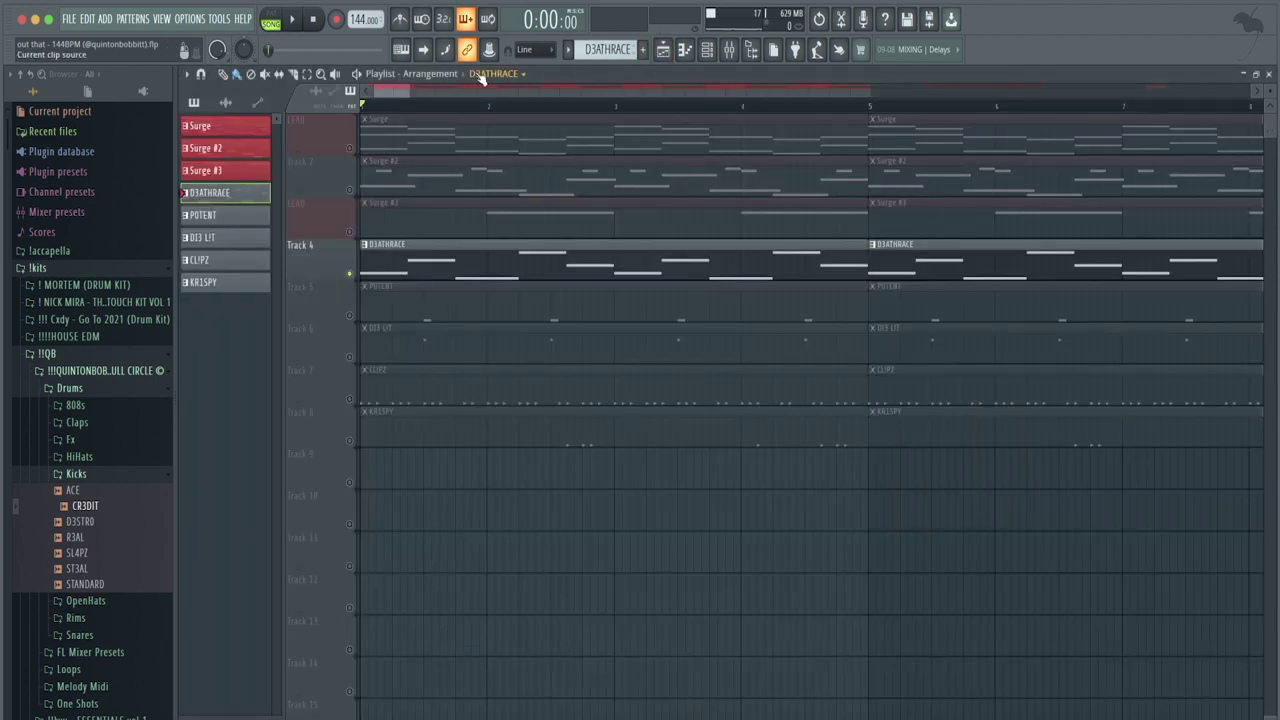
right_click(350, 148)
right_click(350, 148)
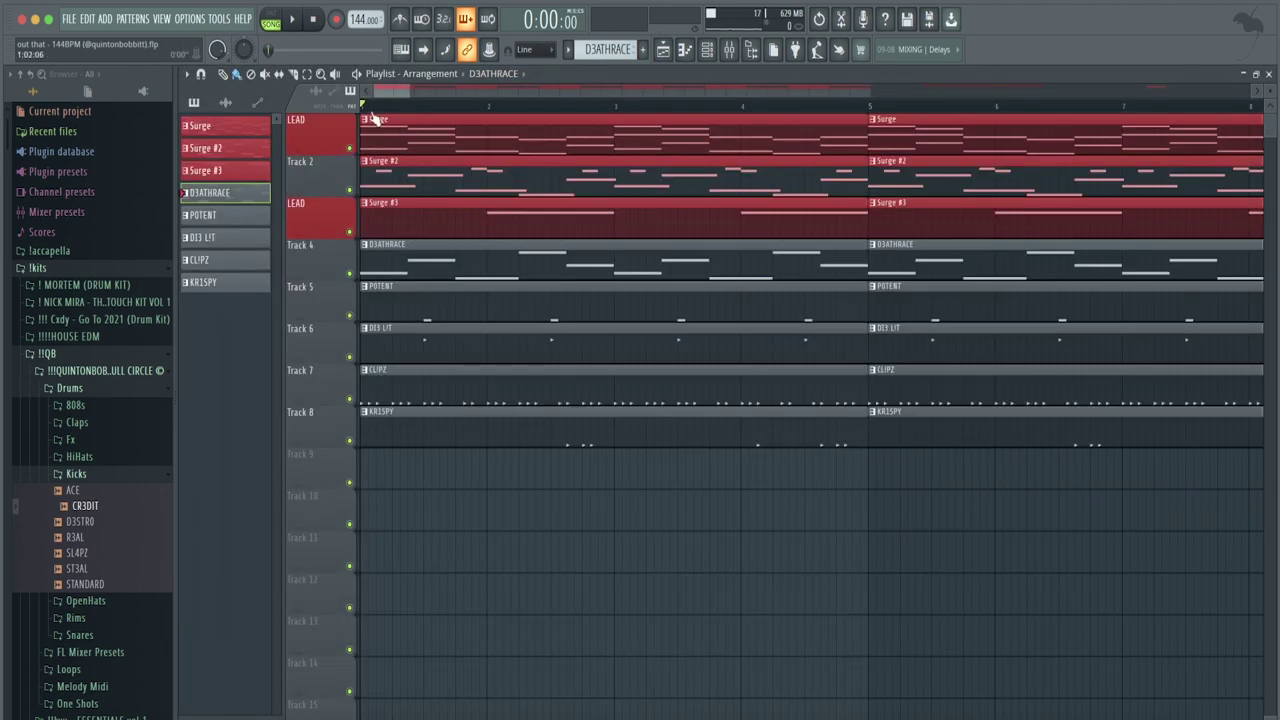
Play the full arrangement with all tracks from the beginning and stop playback
scroll(390, 110, "down", 3)
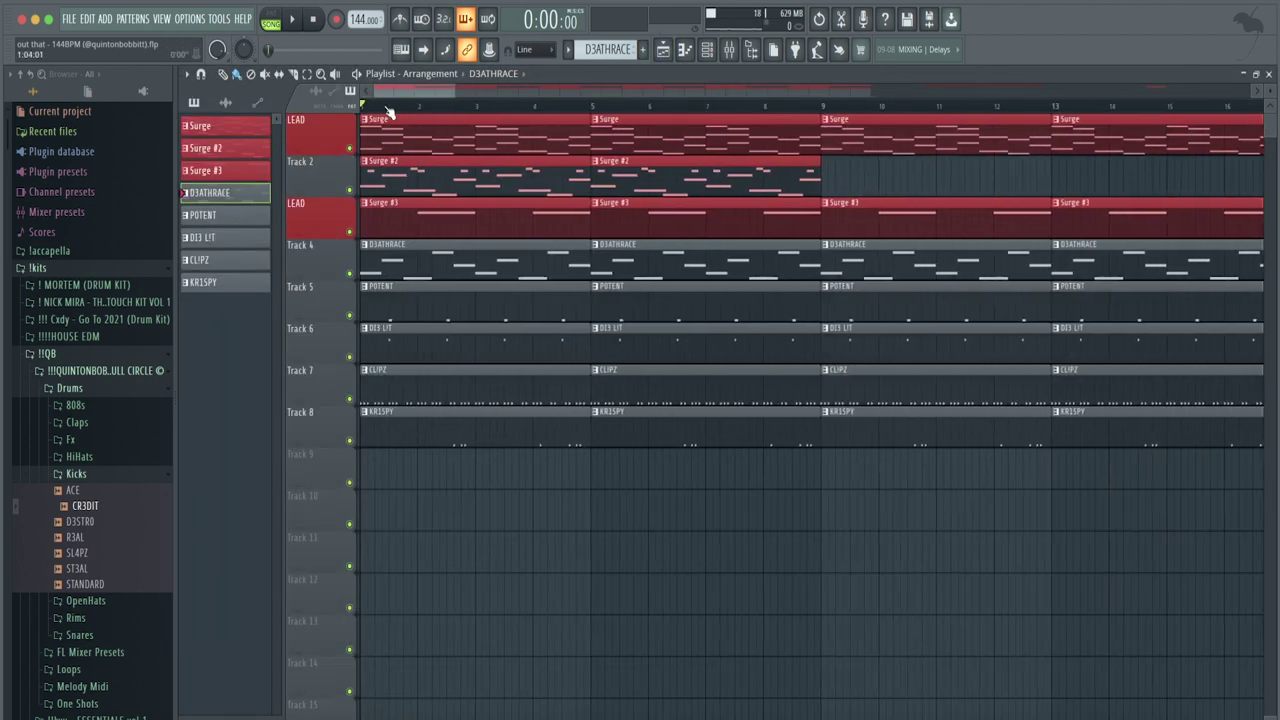
key("space")
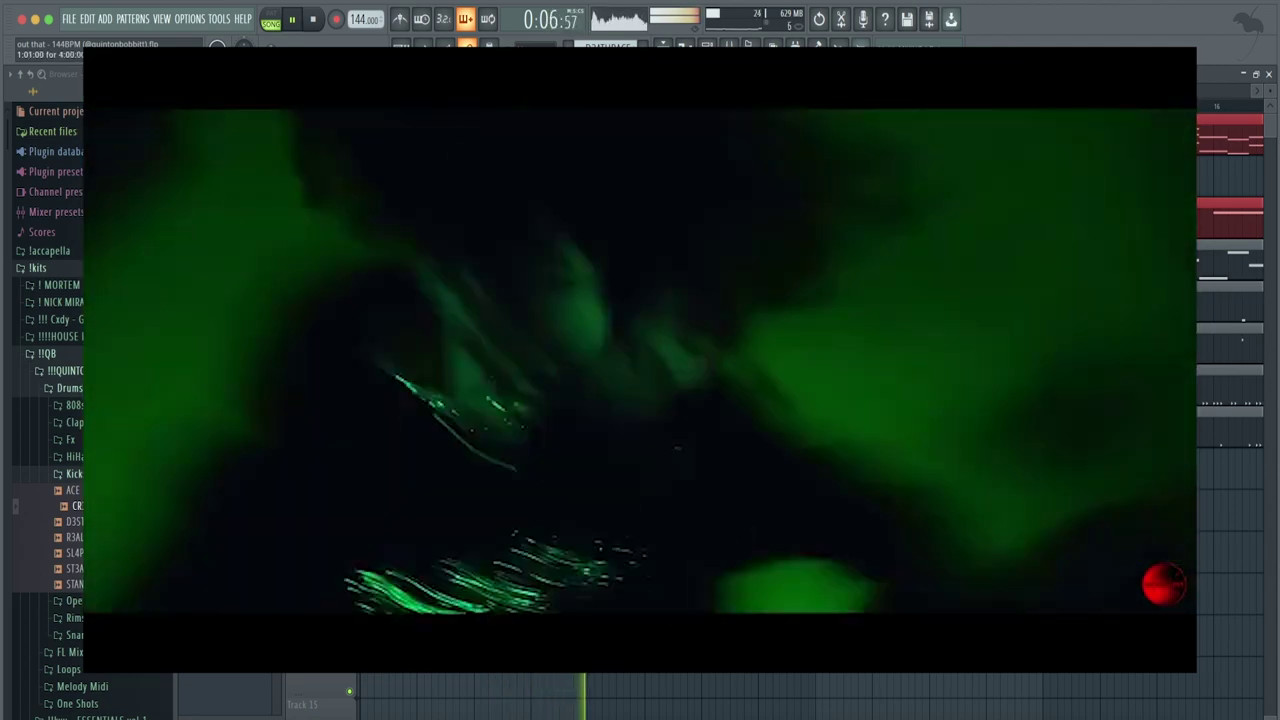
key("space")
Examine the layout of the whole arrangement, marking all clips on tracks 1 to 8, and clear the selection
scroll(445, 110, "down", 1)
left_click_drag(506, 448, 410, 150)
left_click_drag(600, 487, 717, 117)
scroll(717, 117, "down", 3)
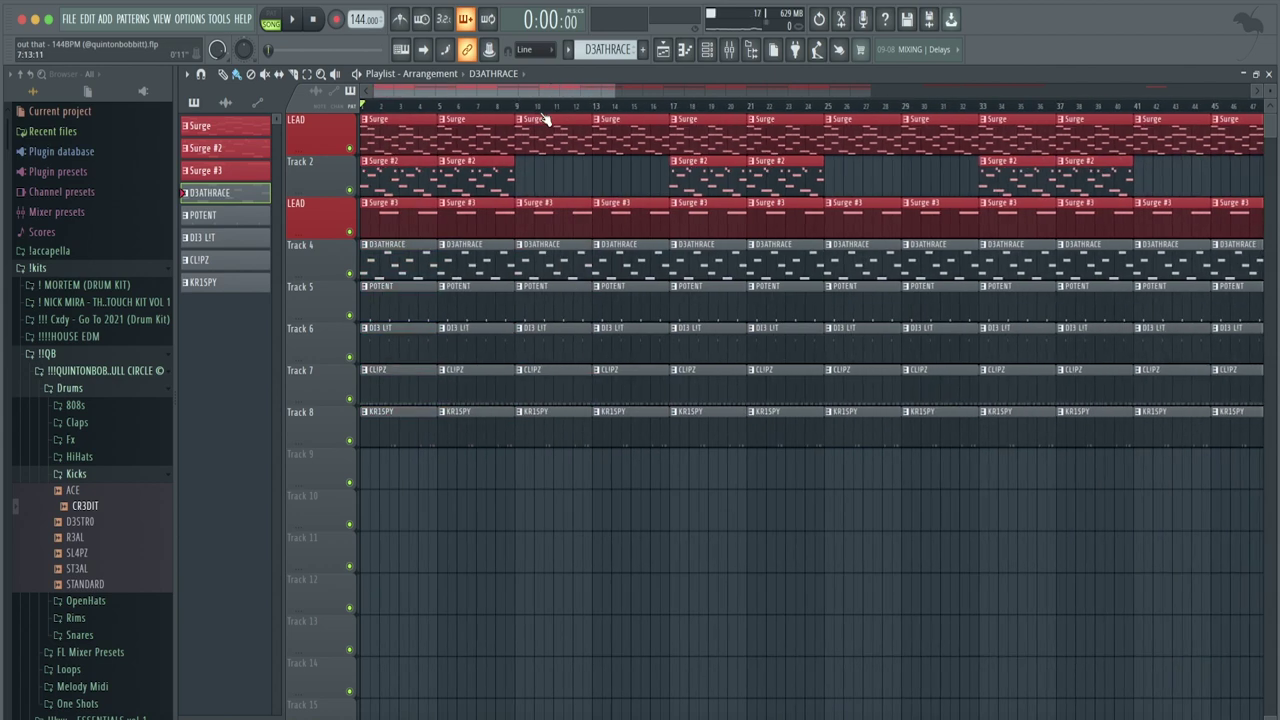
scroll(1107, 114, "down", 1)
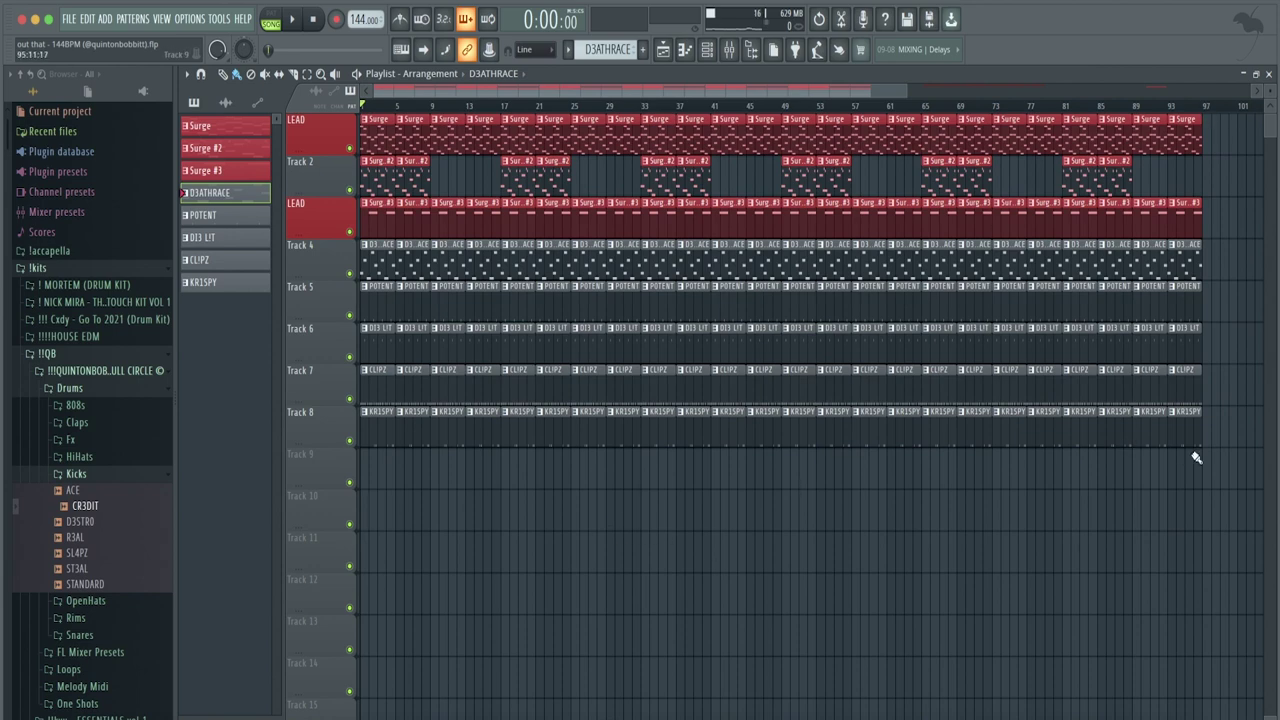
left_click_drag(1212, 480, 343, 134)
left_click(511, 520, "ctrl")
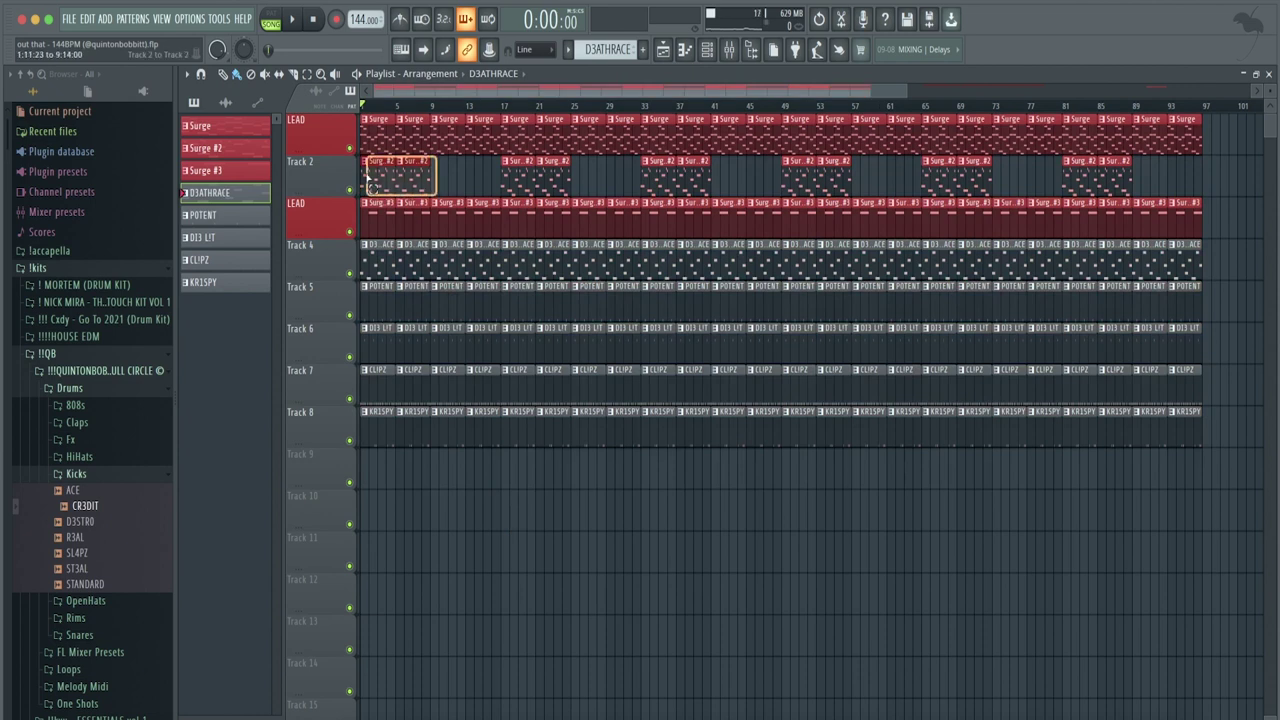
Examine where the Surge #2 clips sit within the first 16 bars, marking that section's clips, and clear the selection
left_click_drag(440, 175, 495, 186)
left_click_drag(489, 486, 290, 156)
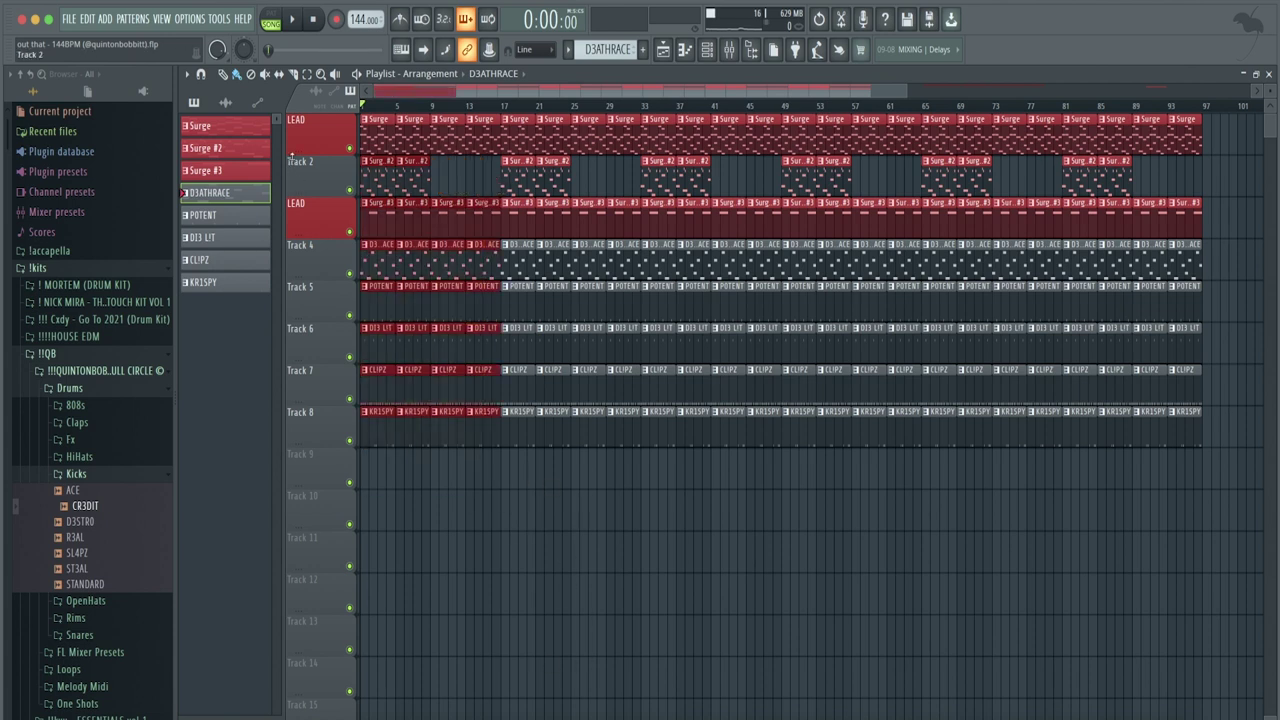
left_click(571, 522, "ctrl")
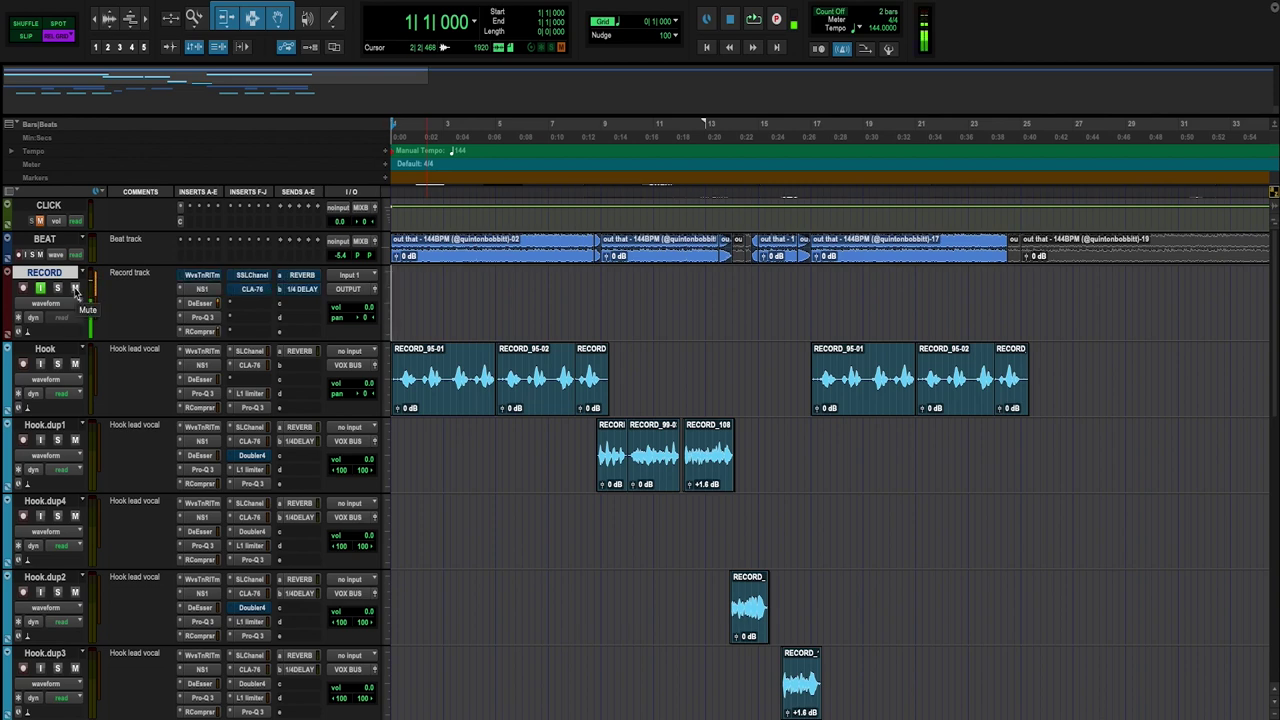
Play the Pro Tools vocal session from its start, with the beat and hook vocals
key("space")
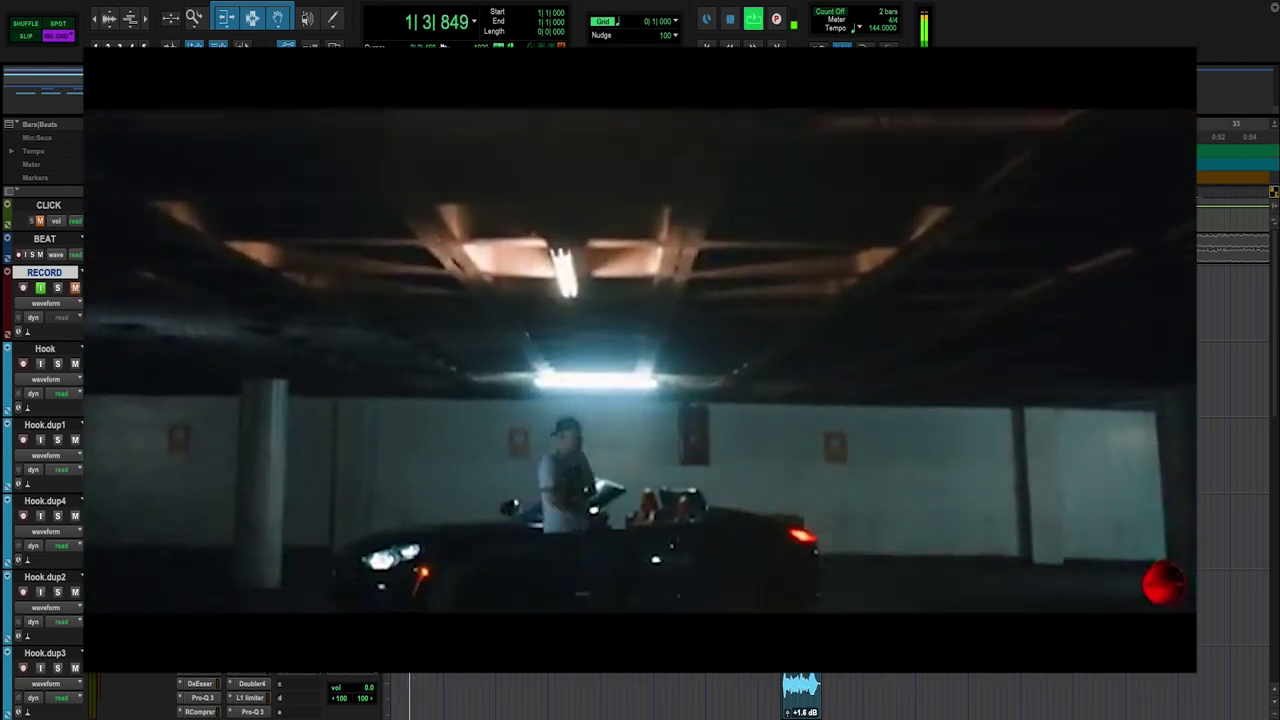